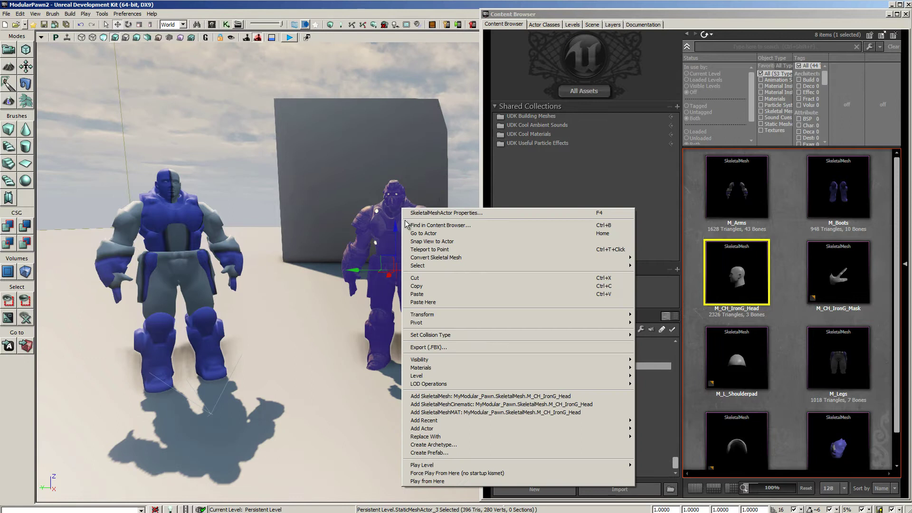
Find the smaller armoured character's skeletal mesh in the Content Browser, open SK_CH_IronGuard_MaleA in the AnimSet Editor and frame it close up
left_click(437, 226)
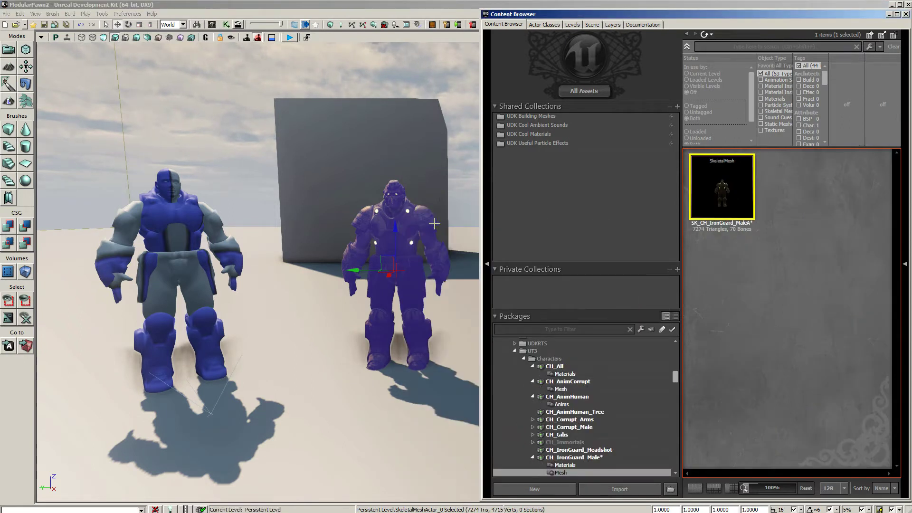
mouse_move(711, 190)
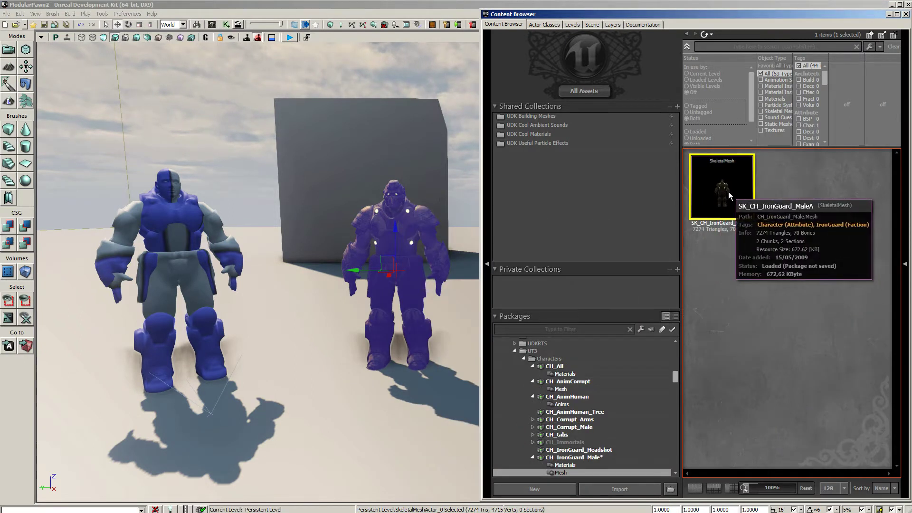
double_click(728, 192)
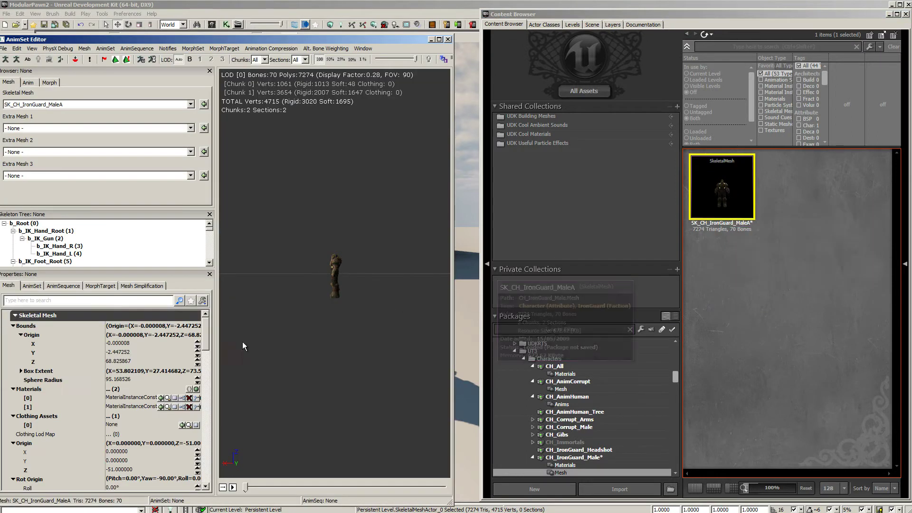
left_click_drag(353, 335, 423, 350)
right_click_drag(274, 315, 278, 250)
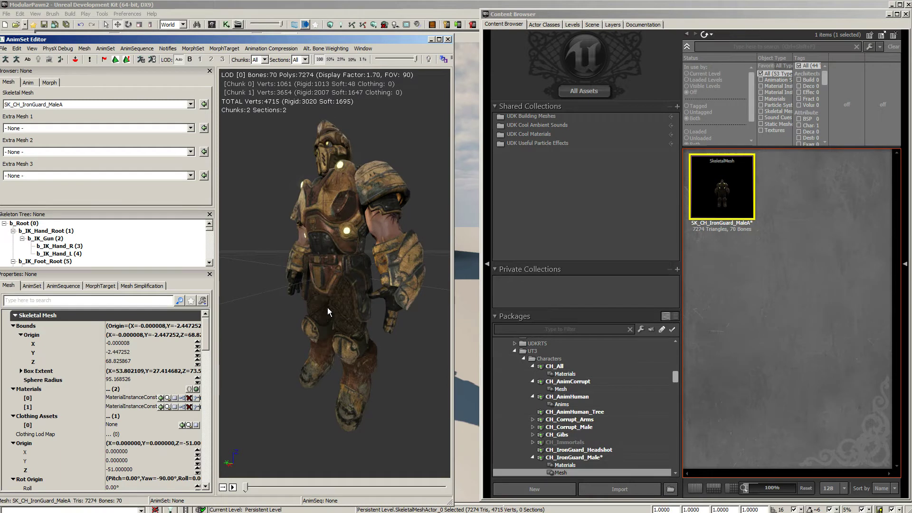
left_click_drag(333, 306, 288, 342)
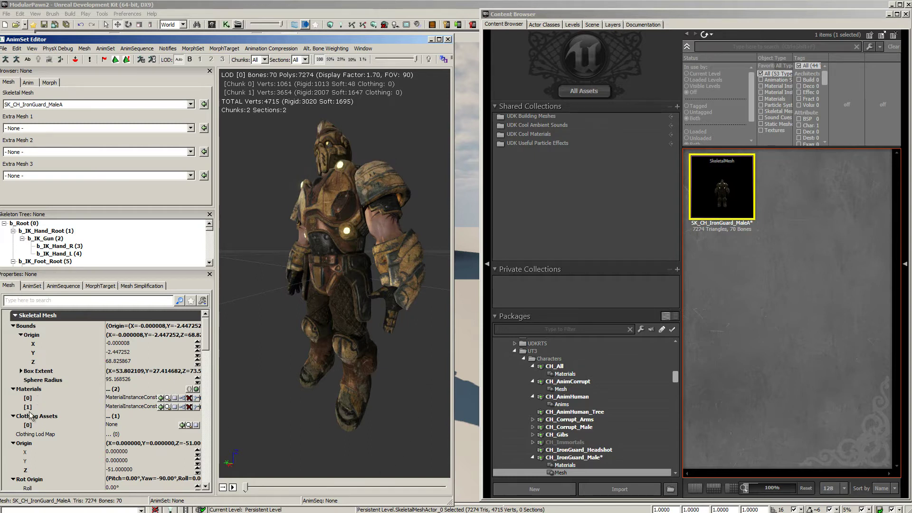
Locate the mesh's first material, open the MI_CH_IronG_MHead01_V01 material instance and preview it on a cube
left_click(167, 399)
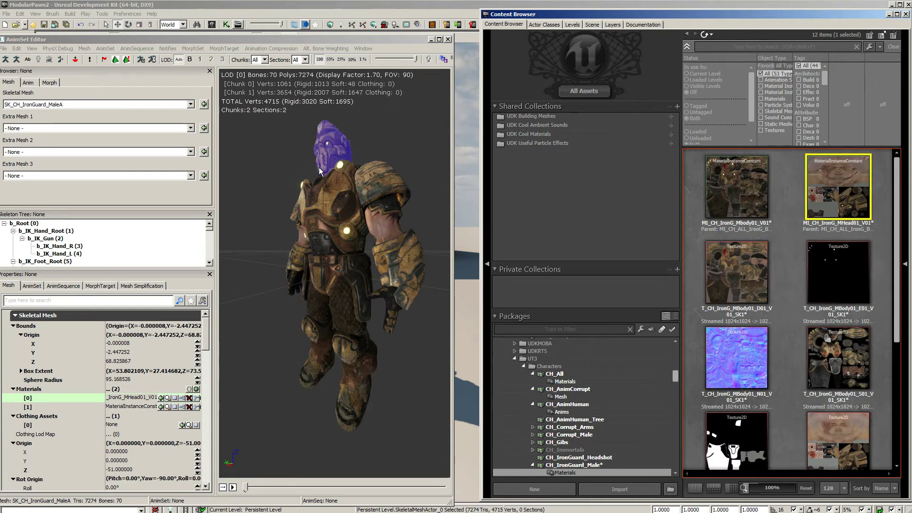
mouse_move(822, 177)
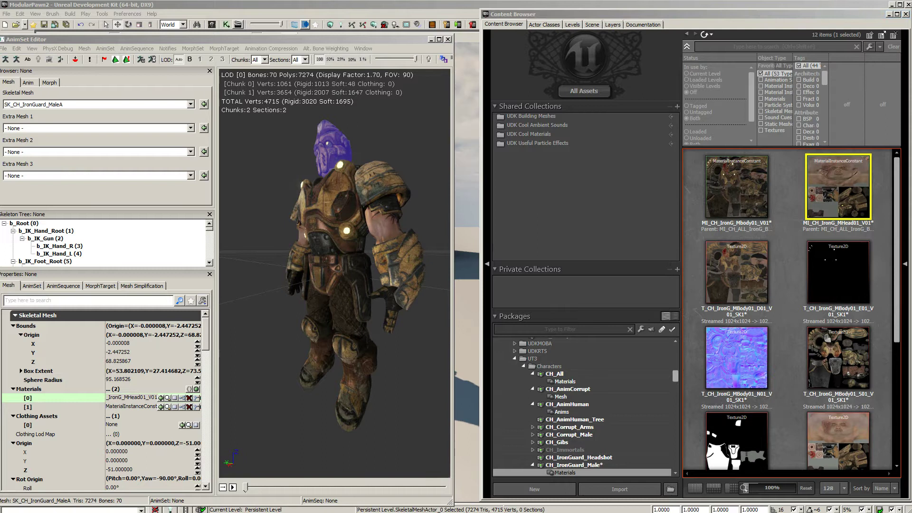
double_click(826, 170)
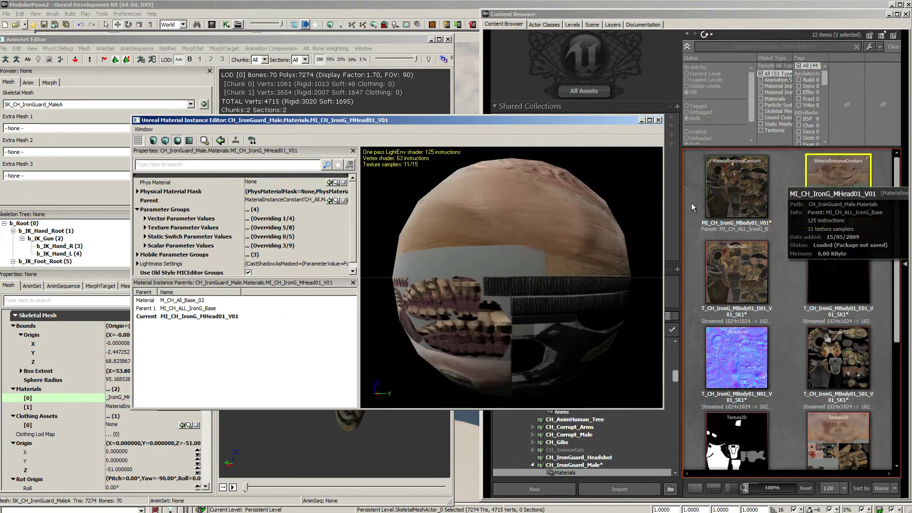
left_click(164, 140)
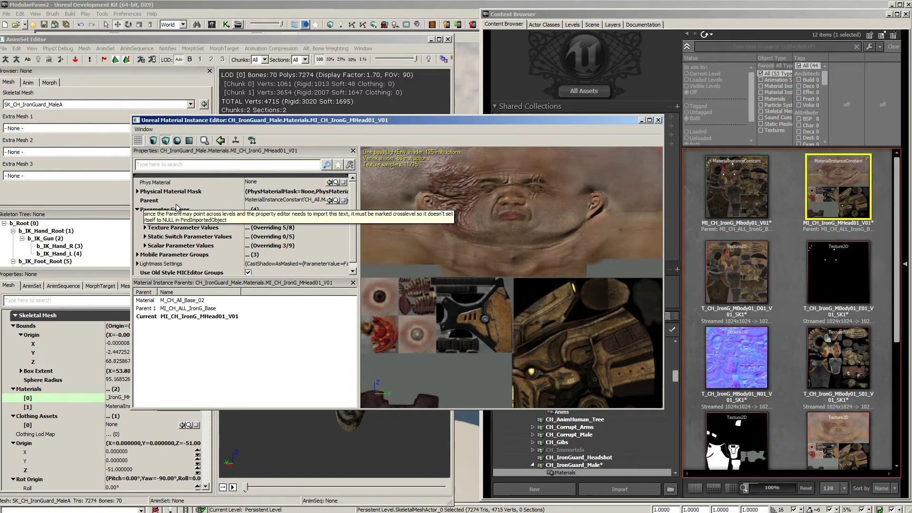
Locate the head material instance's parent in the Content Browser and open its base material M_CH_All_Base_02
left_click(336, 201)
mouse_move(850, 281)
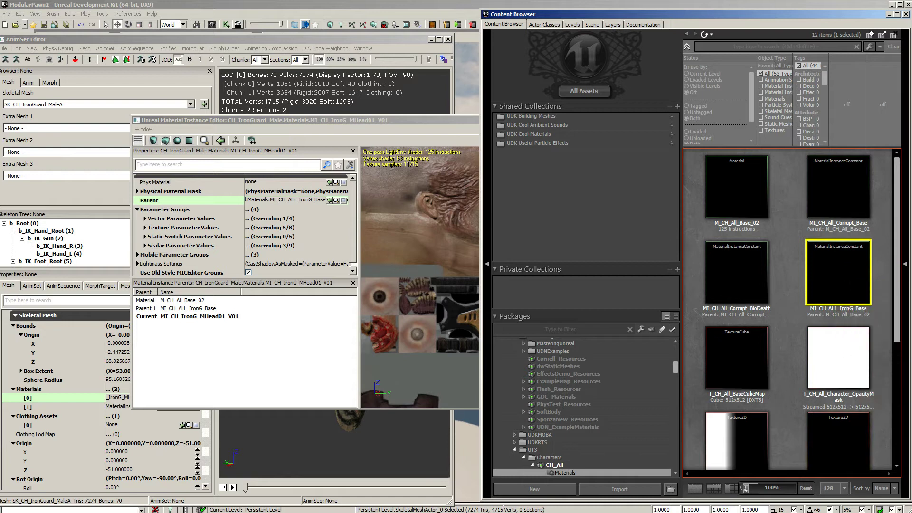
left_click(188, 300)
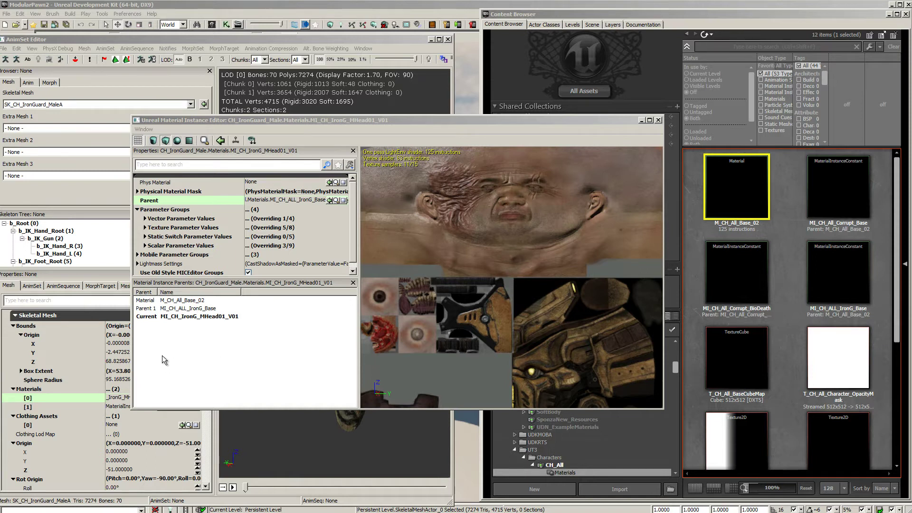
left_click(184, 302)
double_click(184, 302)
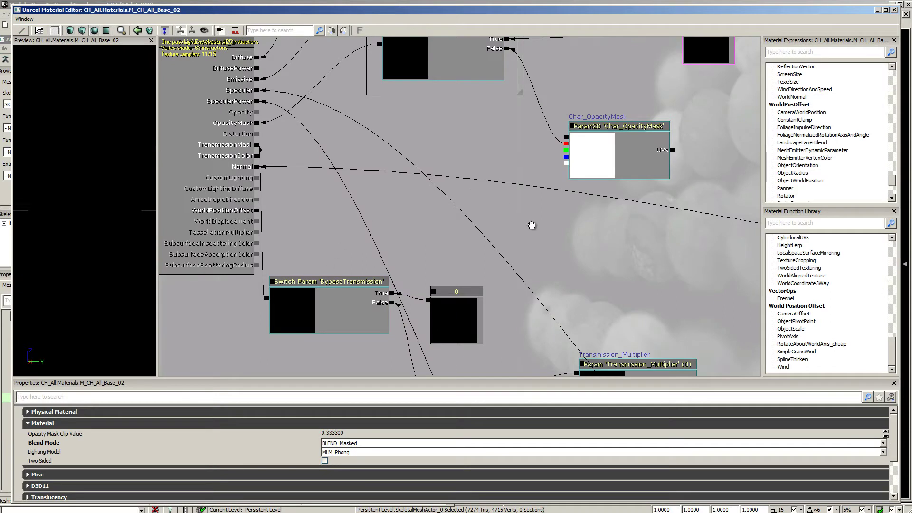
Examine the node network of M_CH_All_Base_02, from the material output to the Diffuse / Emissive Blends group
scroll(499, 241, "down", 3)
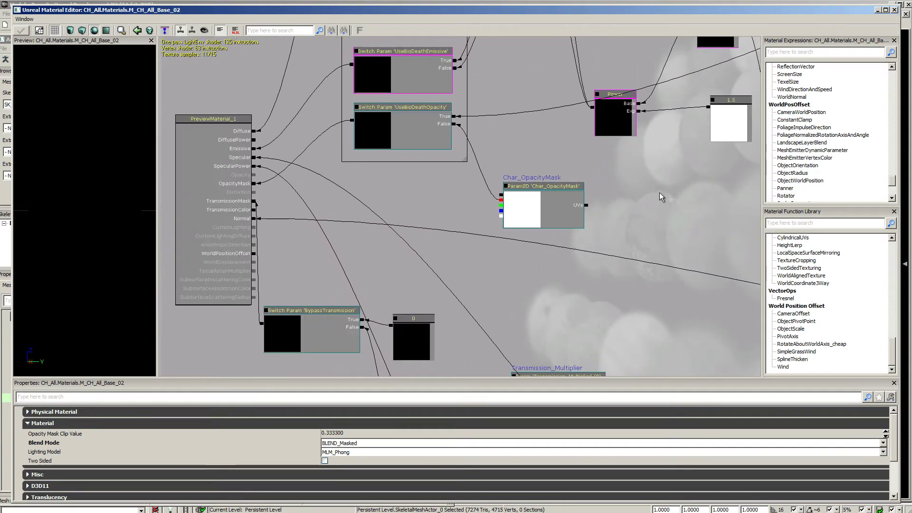
scroll(615, 238, "down", 2)
left_click_drag(316, 113, 241, 136)
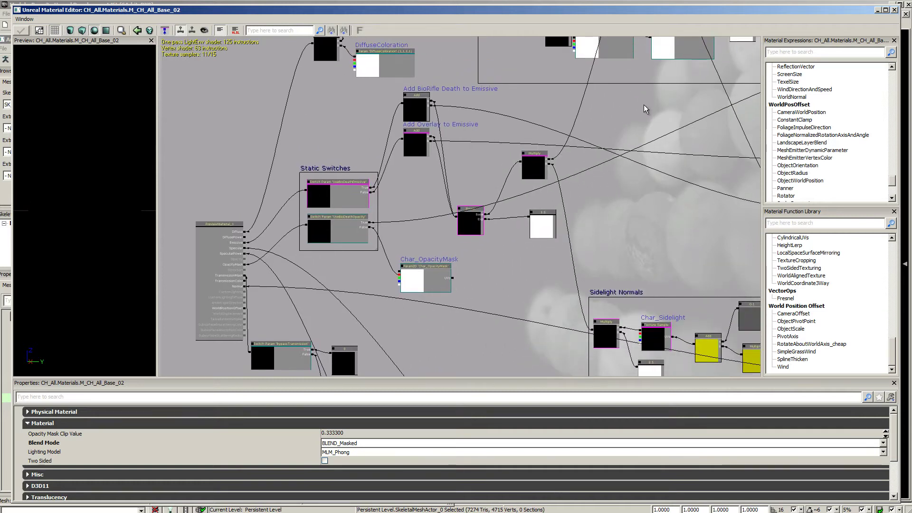
scroll(639, 109, "down", 2)
scroll(639, 108, "down", 1)
scroll(310, 130, "up", 1)
left_click_drag(309, 130, 203, 211)
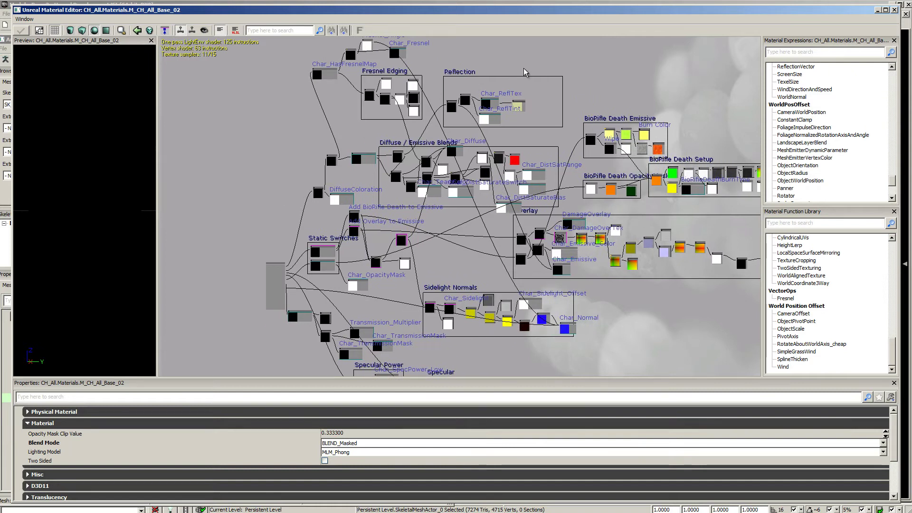
scroll(222, 180, "up", 2)
left_click_drag(368, 151, 160, 213)
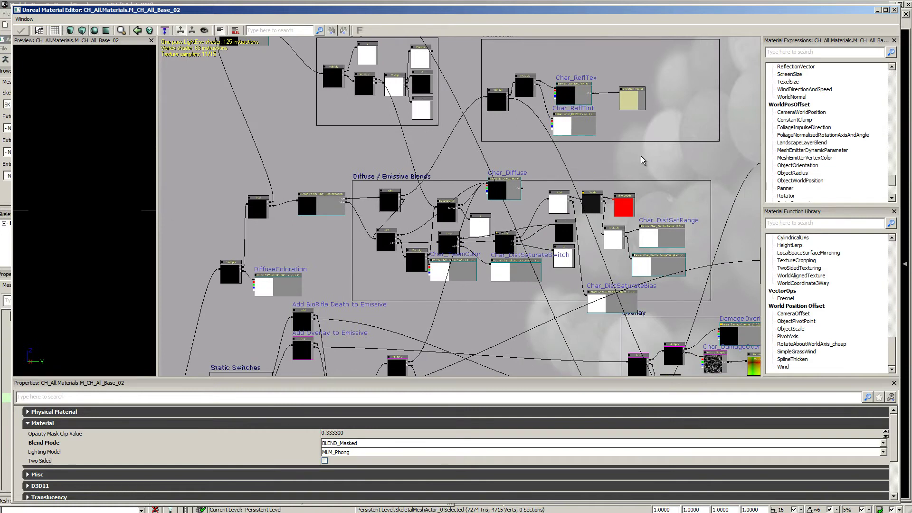
Inspect the Char_Diffuse texture parameter node up close, then close the base material
left_click(516, 200)
scroll(293, 138, "up", 4)
left_click_drag(445, 145, 232, 121)
scroll(601, 171, "up", 1)
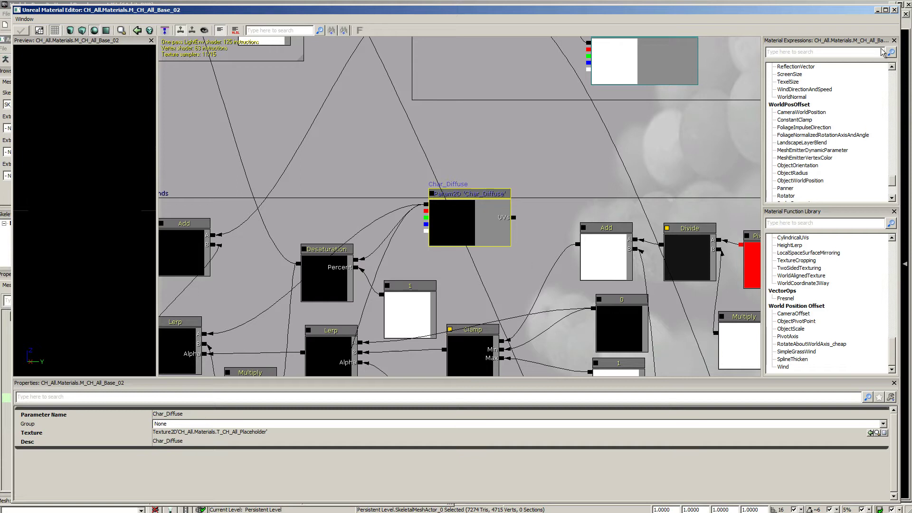
left_click(894, 10)
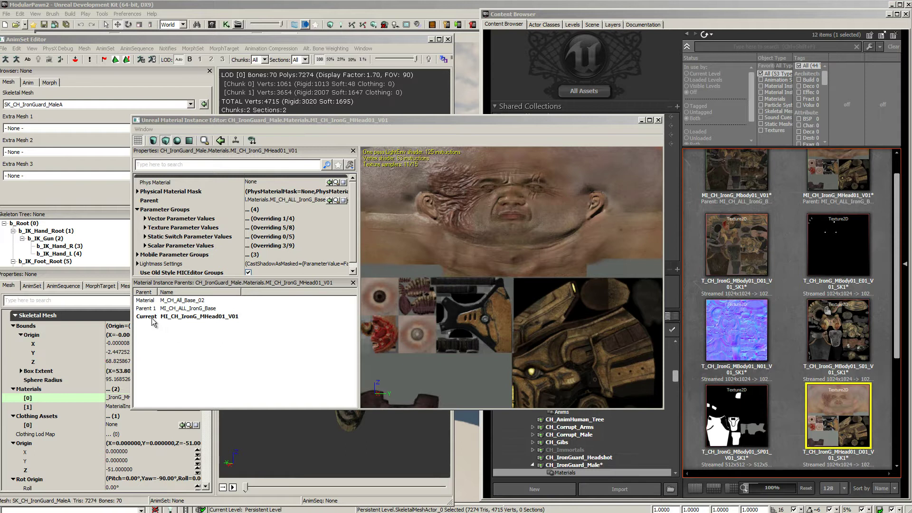
Expand the head material instance's texture parameter values and switch the Char_Diffuse override off and back on
left_click(197, 317)
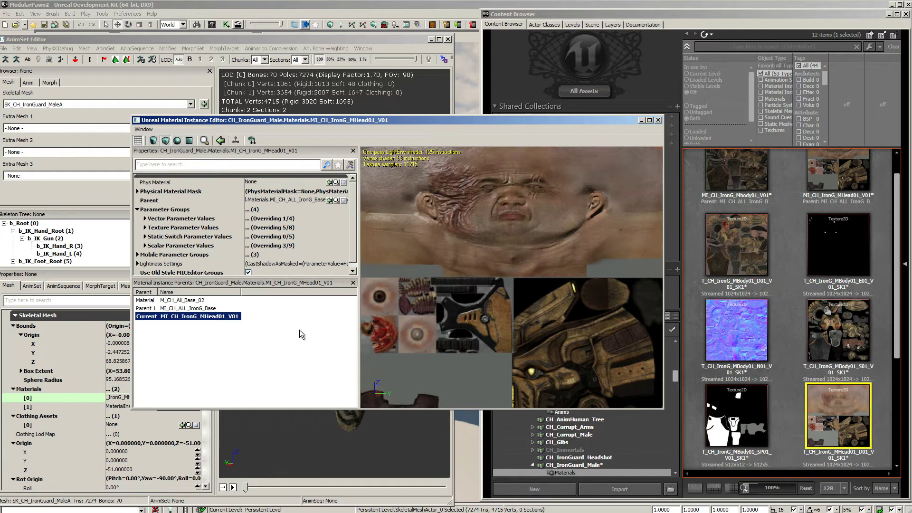
left_click(146, 228)
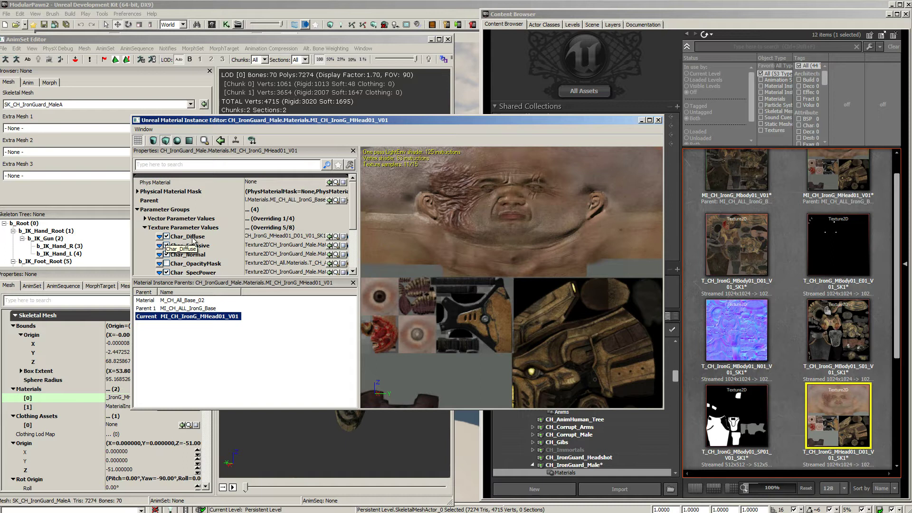
left_click(167, 237)
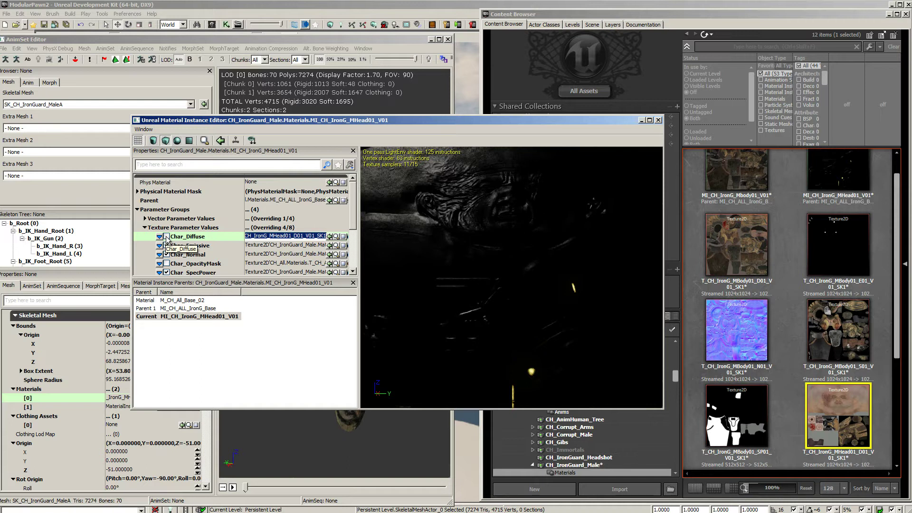
left_click(167, 236)
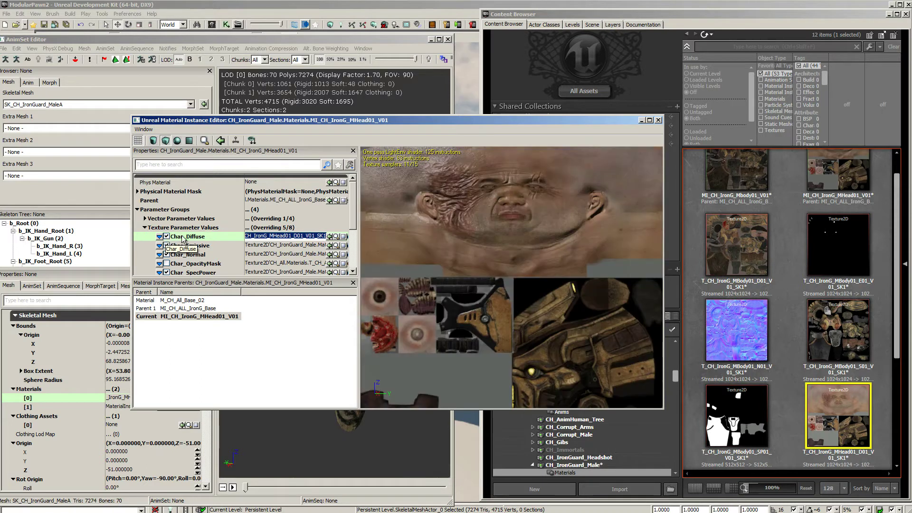
View the properties of the texture assigned to Char_Diffuse, then locate the Char_Normal texture in the Content Browser
left_click(336, 237)
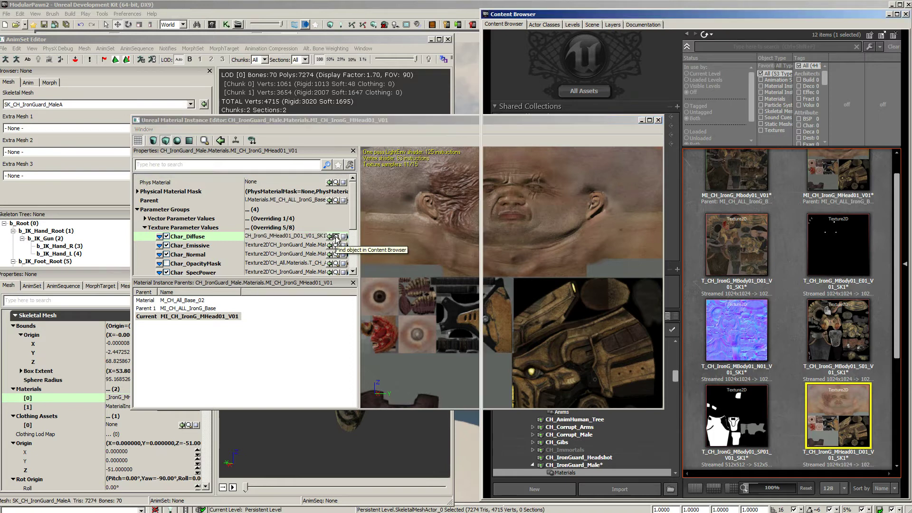
double_click(838, 408)
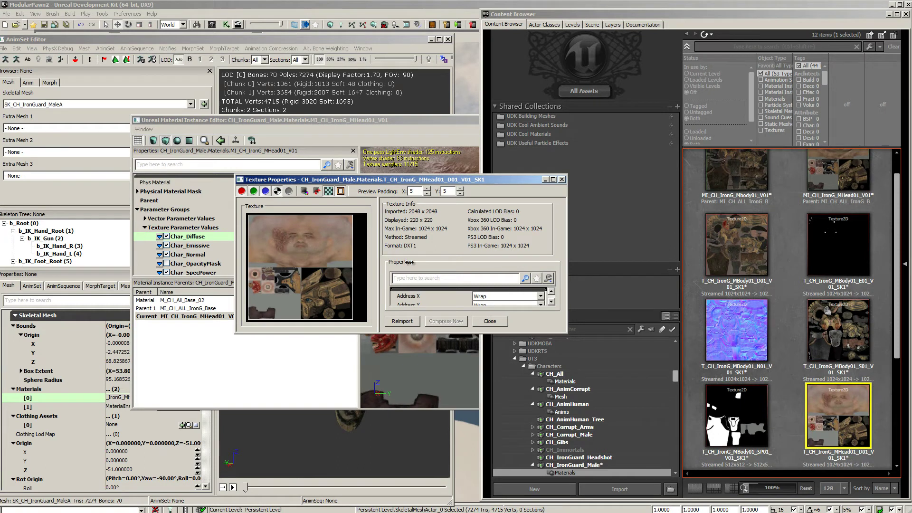
left_click(563, 180)
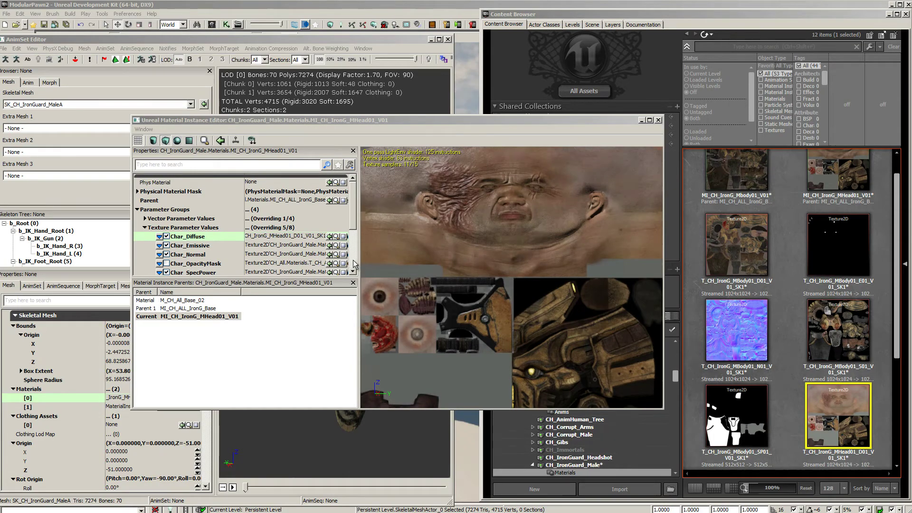
left_click_drag(354, 210, 354, 226)
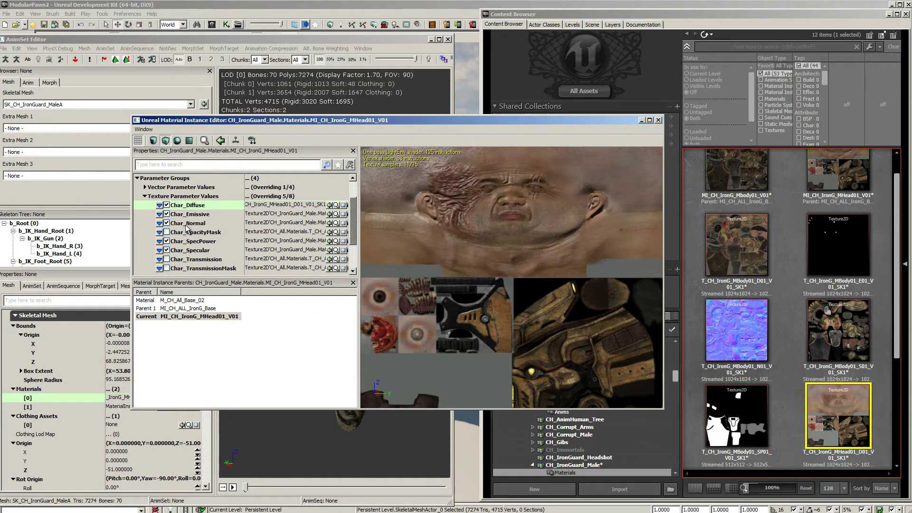
left_click(336, 223)
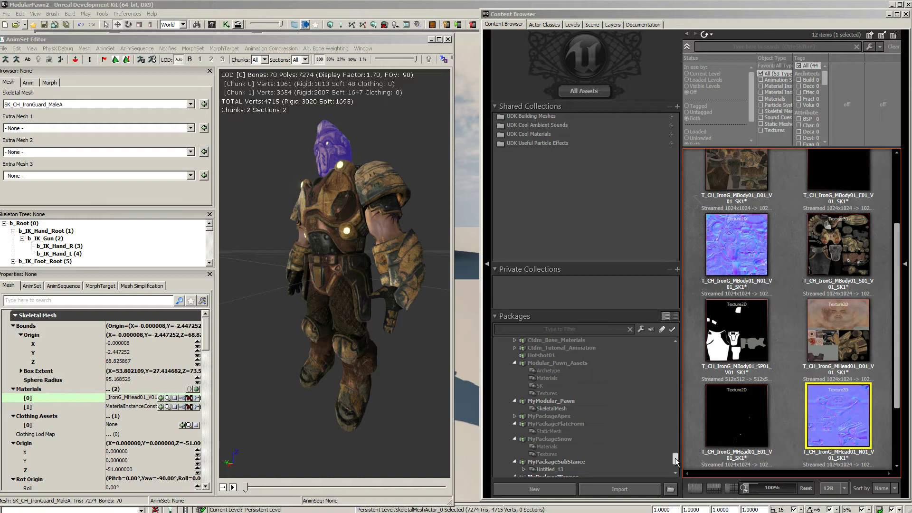
Open M_CH_IronG_Head from the MyModular_Pawn package's SkeletalMesh group in the AnimSet Editor and frame the head
left_click(555, 409)
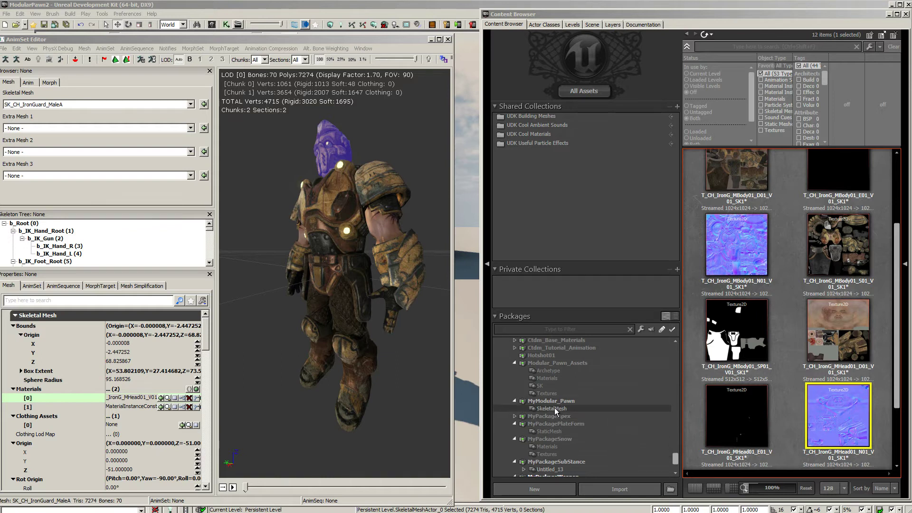
mouse_move(754, 245)
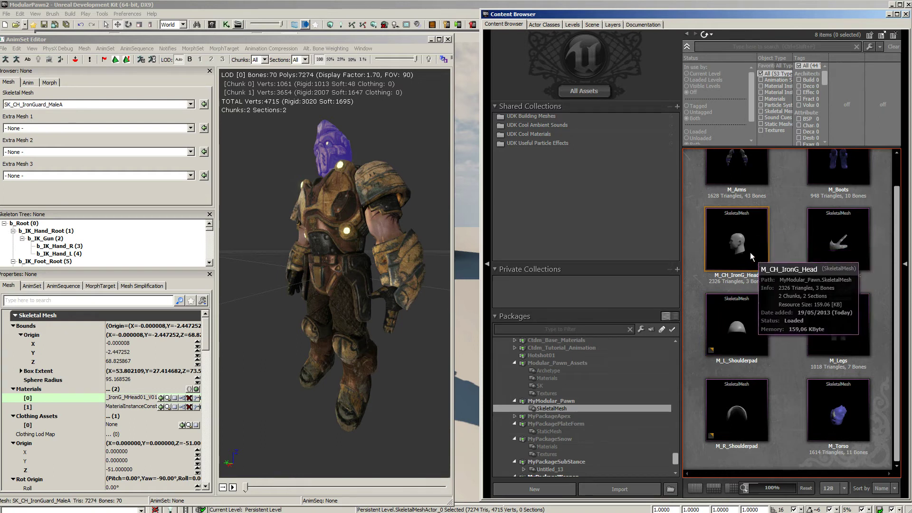
left_click(735, 243)
double_click(734, 241)
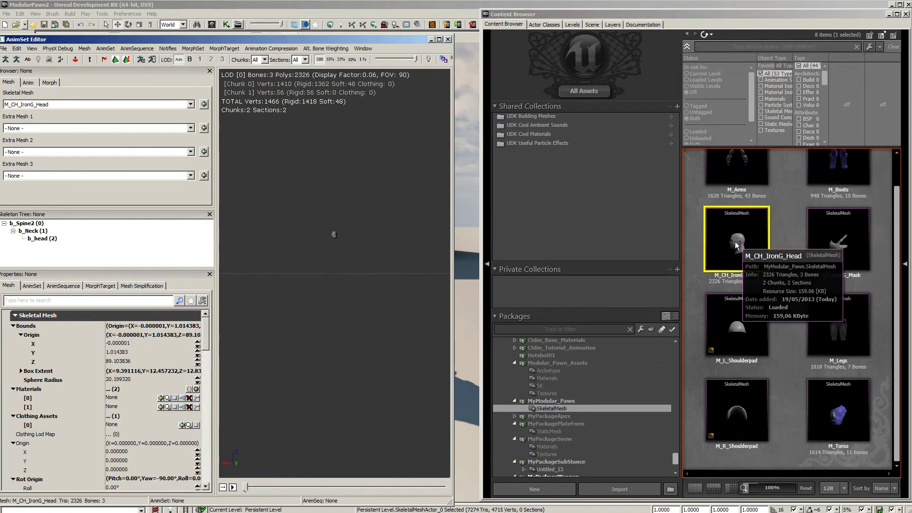
left_click_drag(274, 286, 282, 268)
right_click_drag(282, 269, 268, 221)
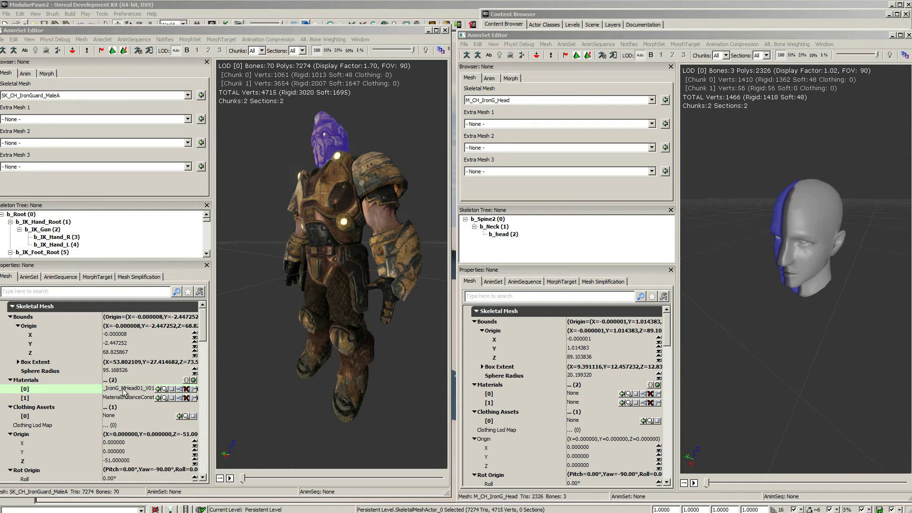
Assign the full character's head material MI_CH_IronG_MHead01_V01 to material slot 0 of M_CH_IronG_Head
left_click(164, 389)
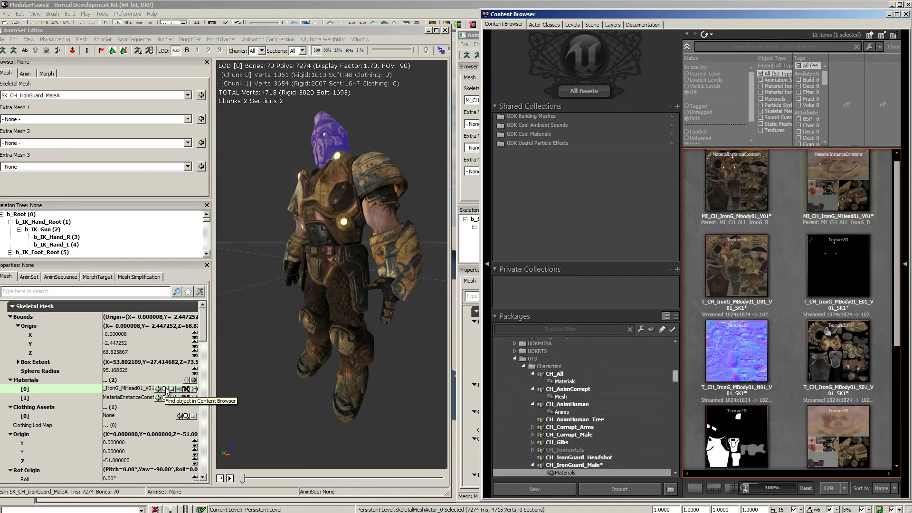
left_click(478, 39)
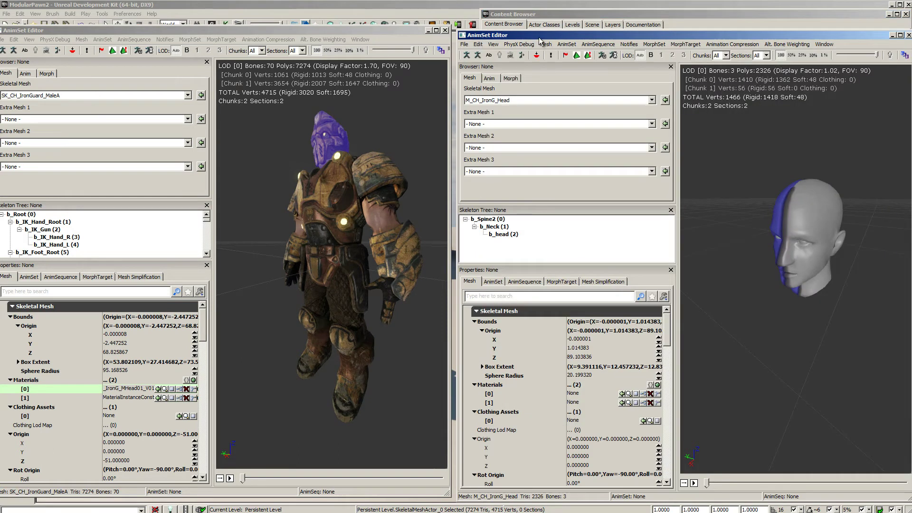
left_click(623, 394)
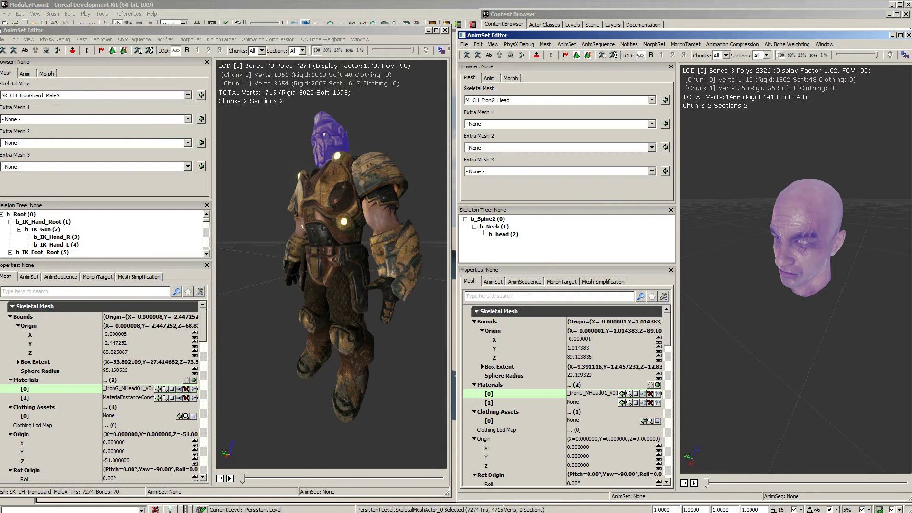
Assign the original body material as the reference in the Iron Guard's slot 1, and open M_Arms from MyModular_Pawn's SkeletalMesh group
left_click(158, 397)
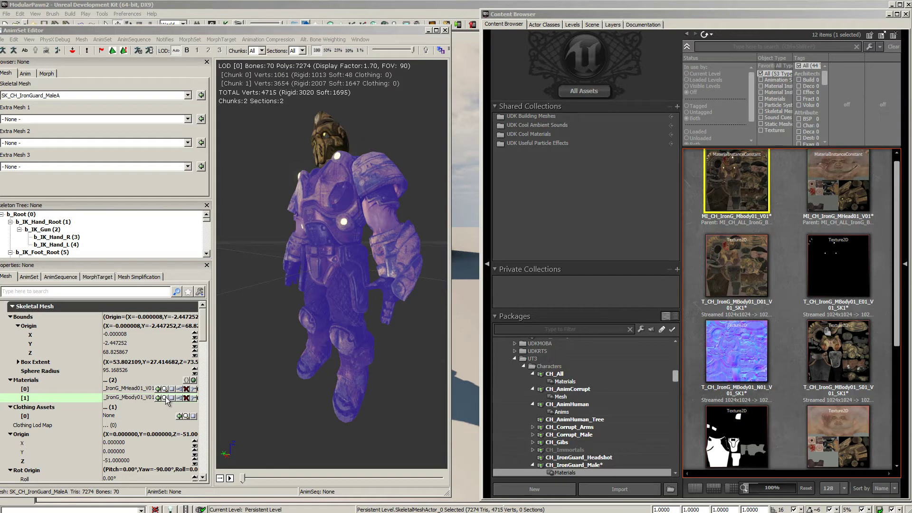
left_click(586, 386)
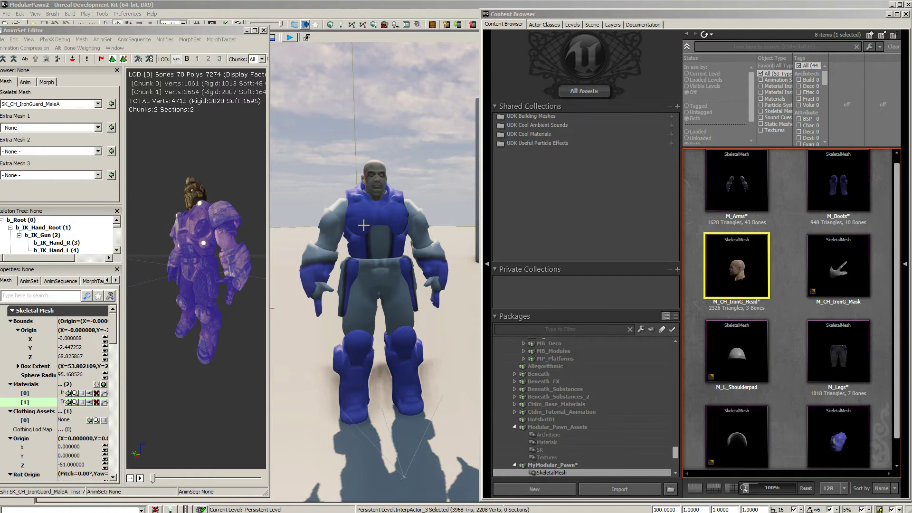
double_click(749, 184)
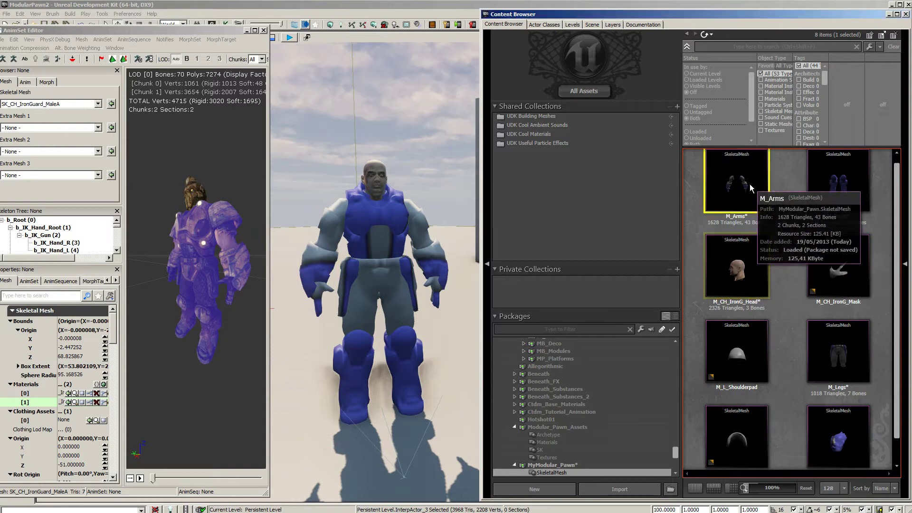
left_click_drag(774, 274, 909, 327)
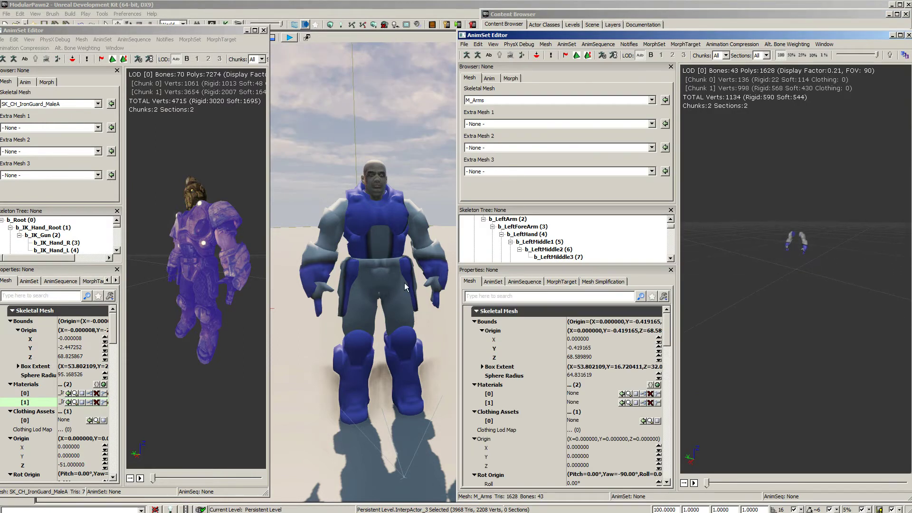
Assign the full character's body material MI_CH_IronG_Mbody01_V01 to material slot 1 of M_Arms and check the arms in the preview
left_click(75, 402)
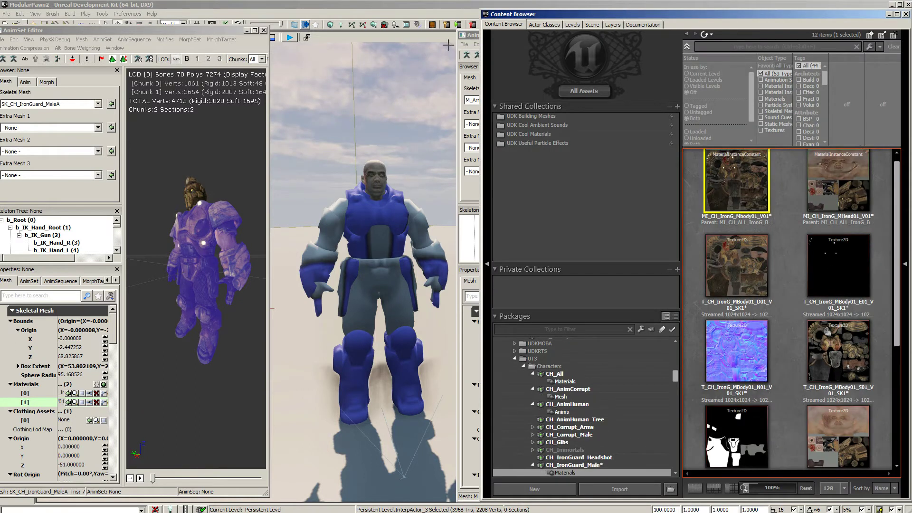
left_click(472, 38)
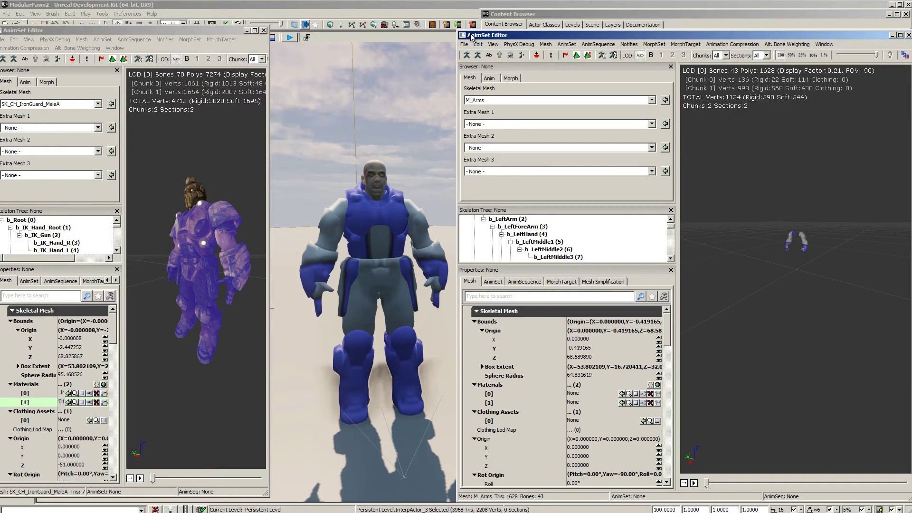
left_click(622, 402)
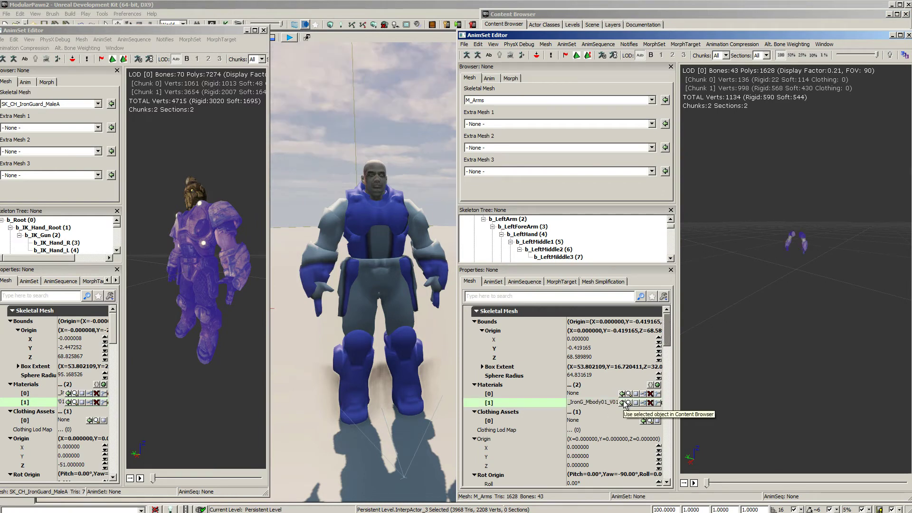
left_click_drag(782, 348, 782, 349)
right_click_drag(782, 349, 797, 300)
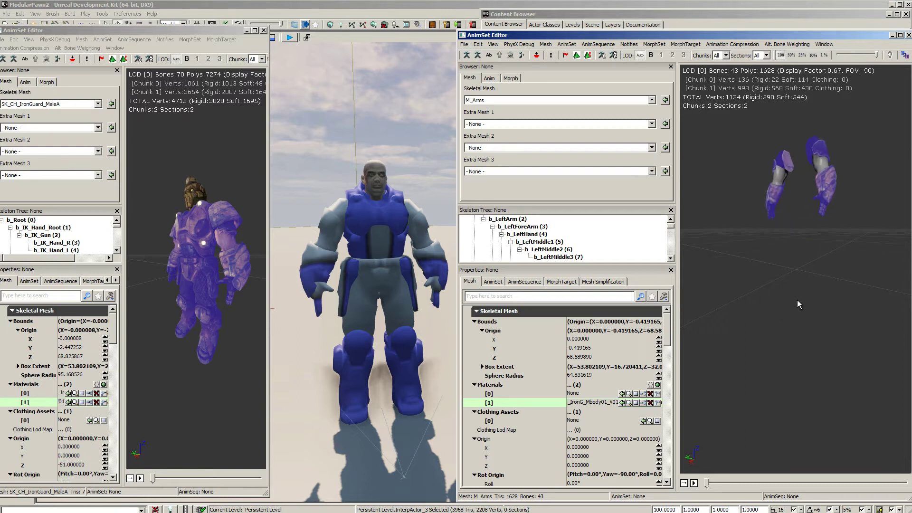
left_click_drag(794, 271, 798, 299)
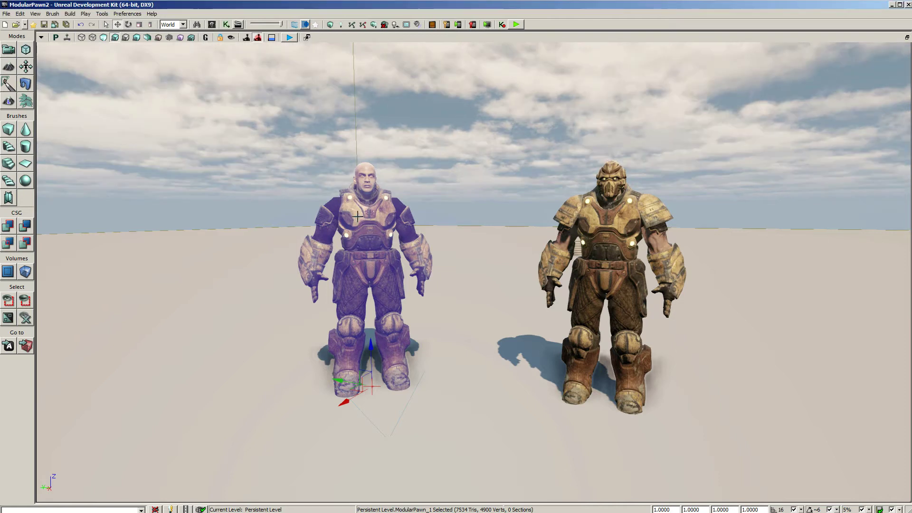
Create an archetype named Jean from the modular pawn in the MyModular_Pawn package's Archetype group
right_click(358, 217)
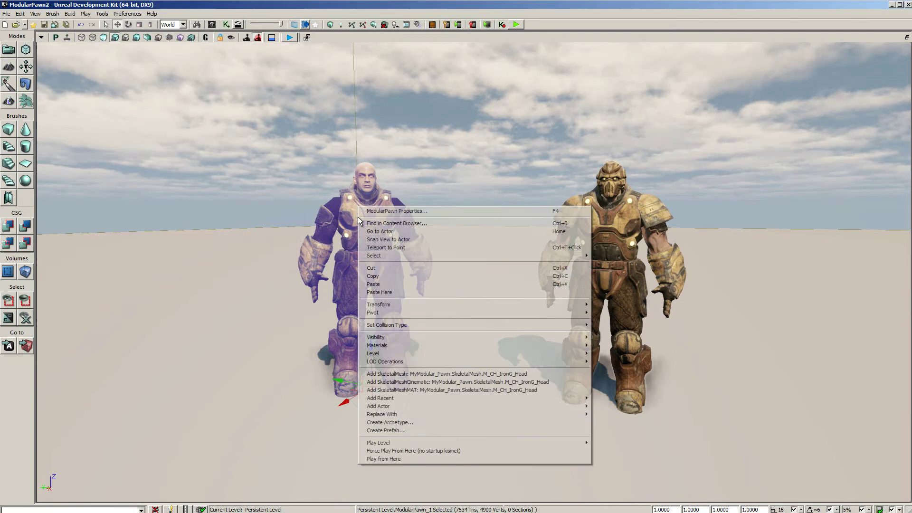
left_click(379, 423)
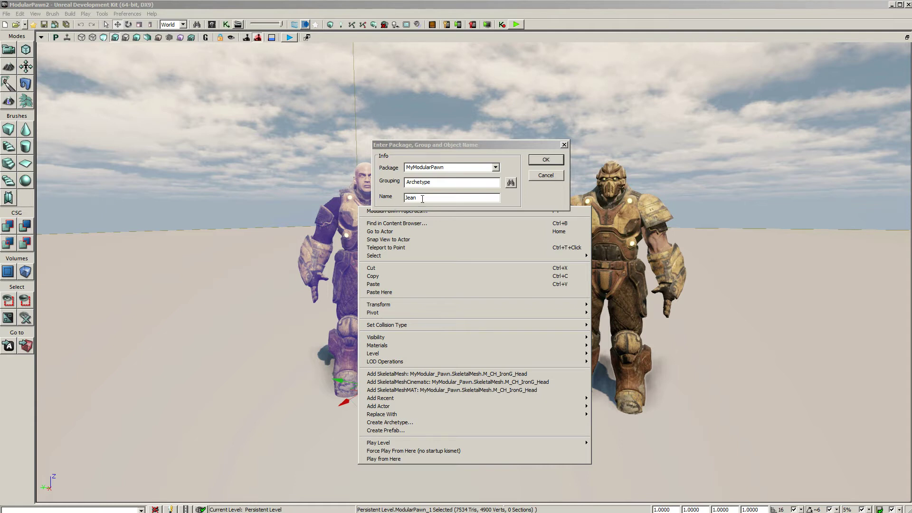
left_click(546, 160)
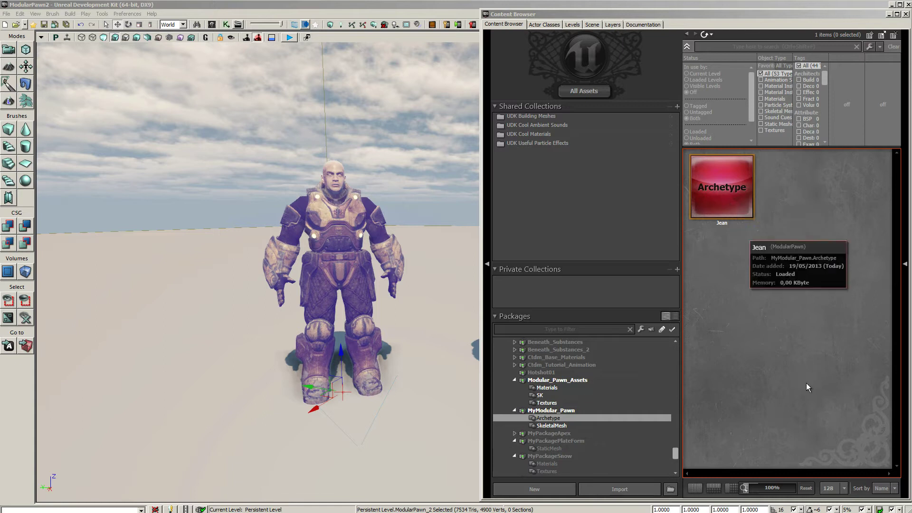
Delete the original one-piece Iron Guard character from the level and frame the modular pawn
left_click_drag(340, 314, 364, 372)
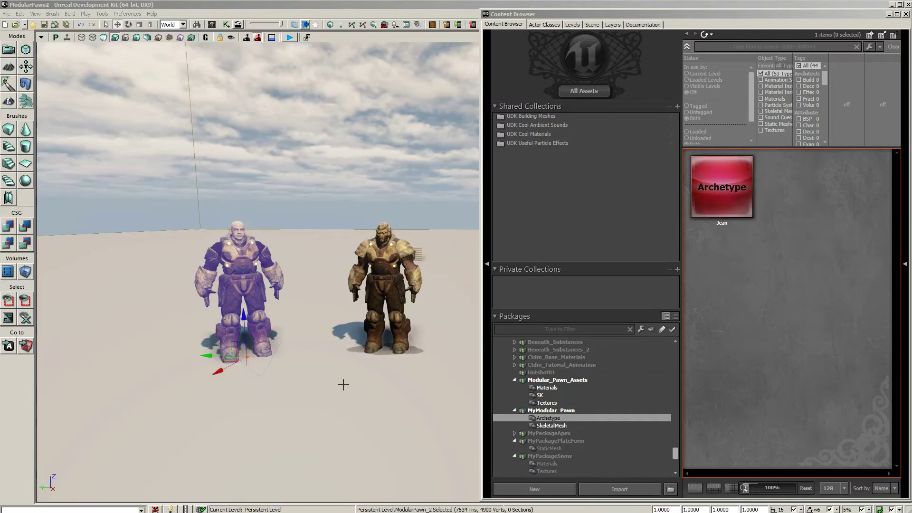
left_click(380, 257)
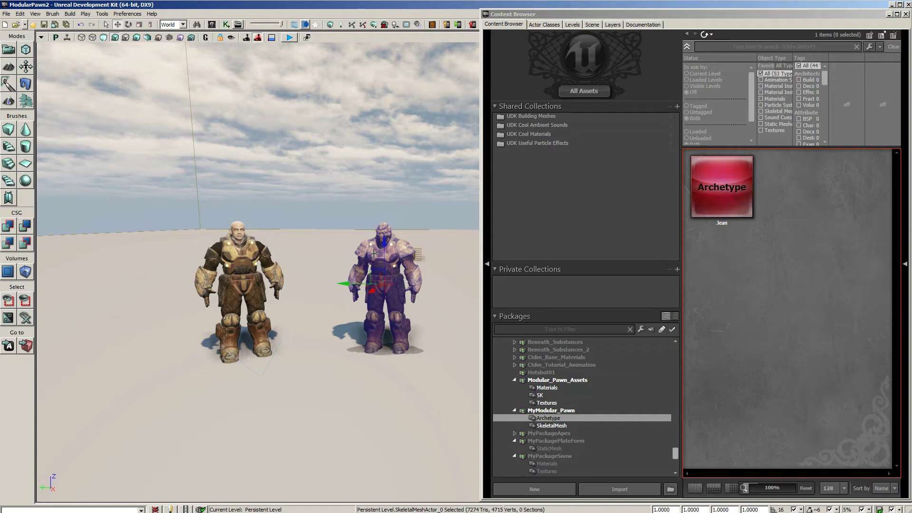
key("Delete")
mouse_move(388, 311)
left_mouse_down()
mouse_move(409, 325)
mouse_move(393, 331)
mouse_move(383, 322)
mouse_move(399, 327)
mouse_move(399, 316)
mouse_move(387, 308)
left_mouse_up()
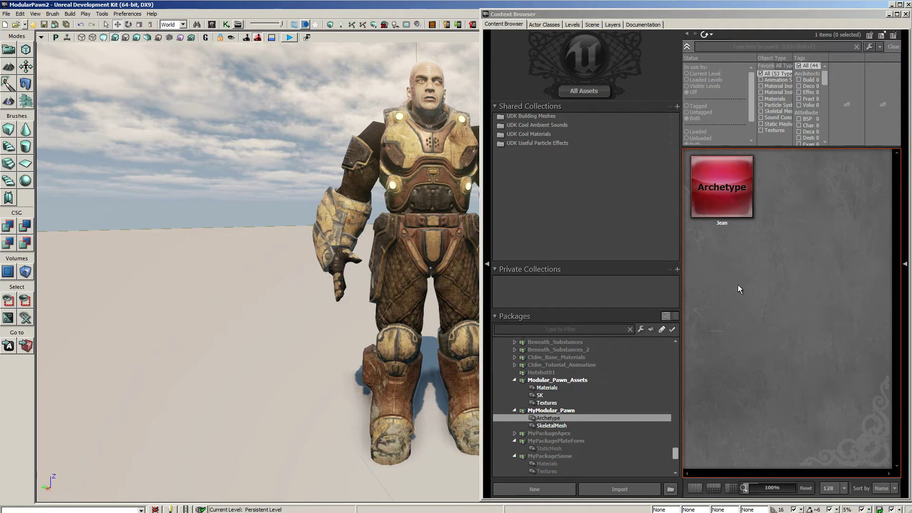
Capture the Jean archetype's thumbnail from the active viewport
mouse_move(730, 195)
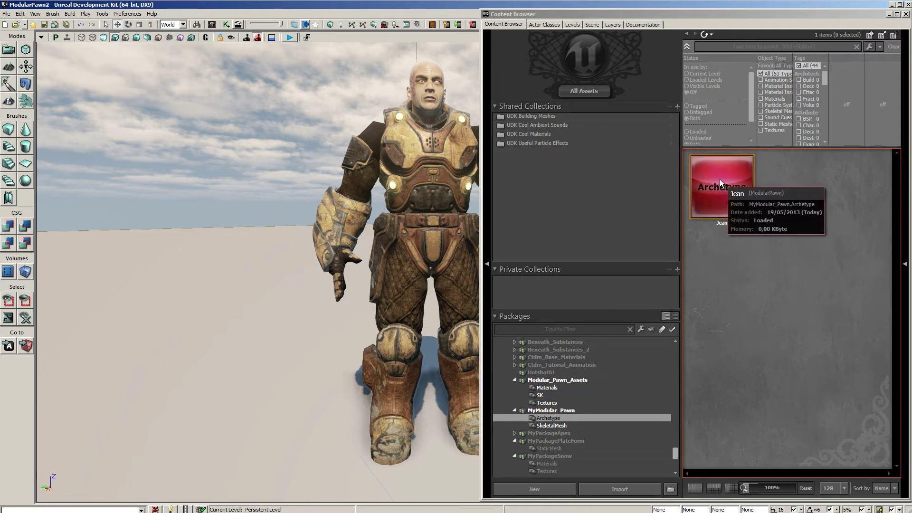
left_click(720, 180)
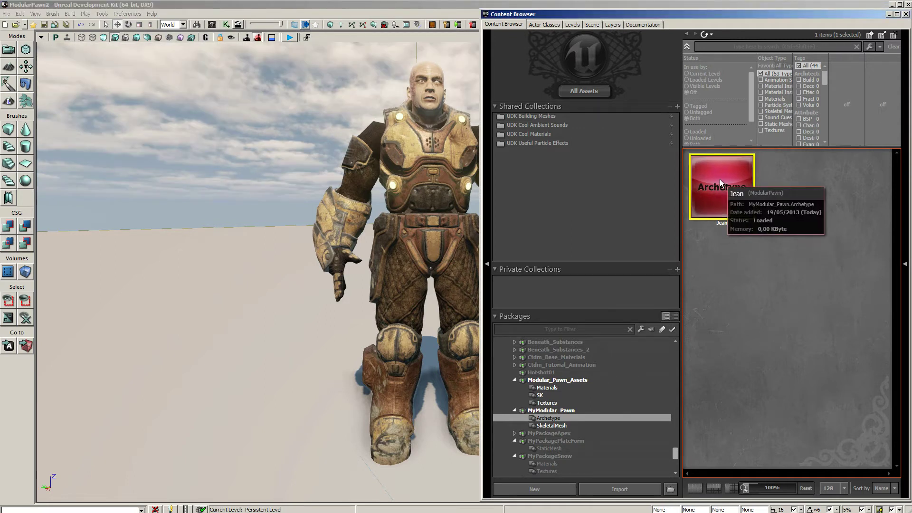
right_click(703, 162)
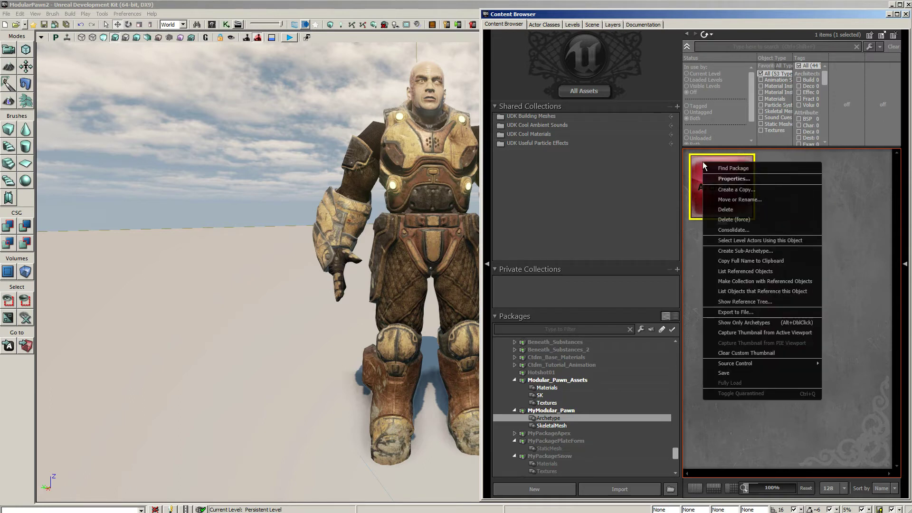
left_click(761, 333)
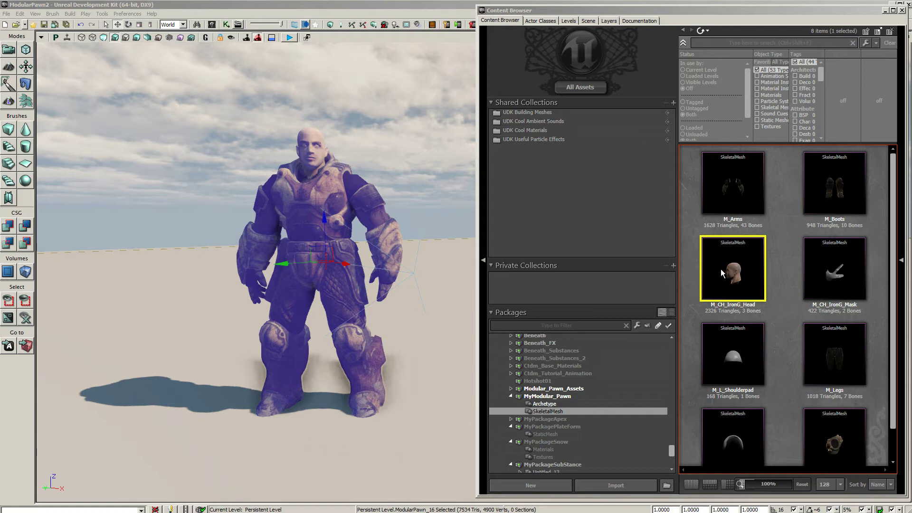
Open M_CH_IronG_Head in the AnimSet Editor and inspect the head mesh and its skeleton
mouse_move(744, 270)
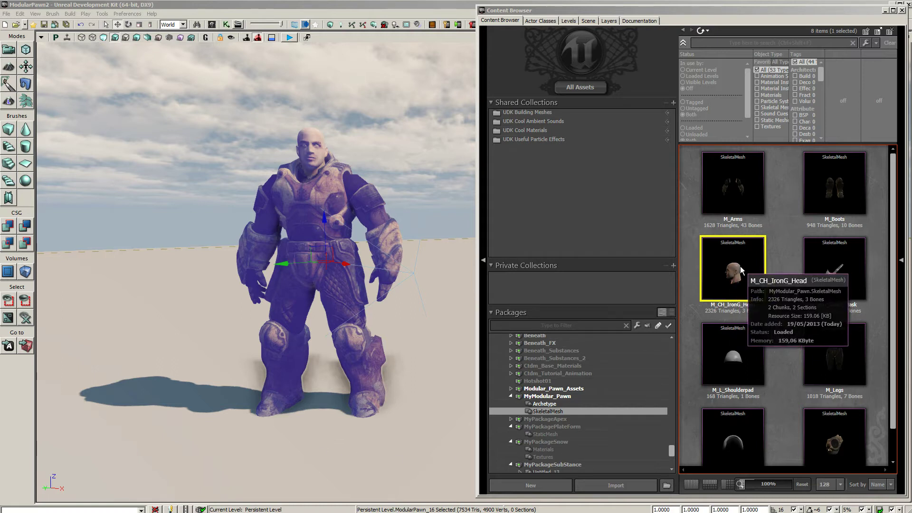
double_click(742, 270)
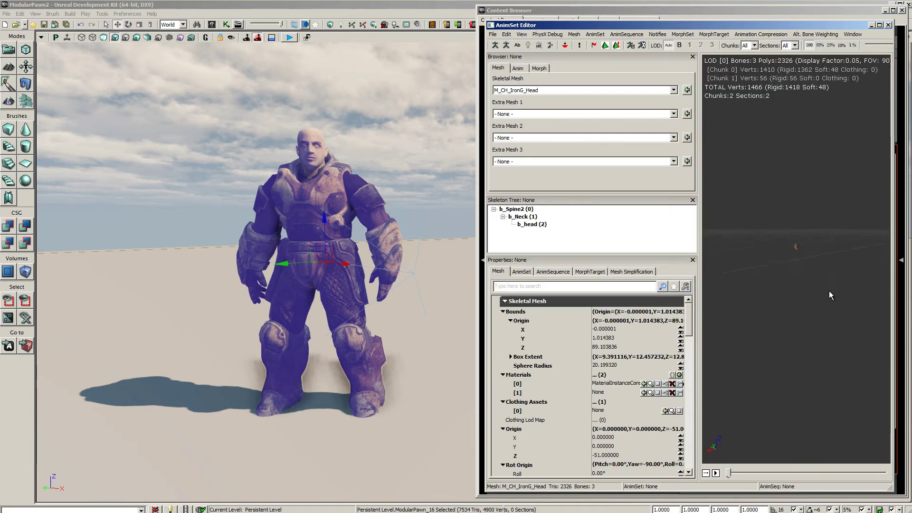
right_click_drag(844, 282, 764, 176)
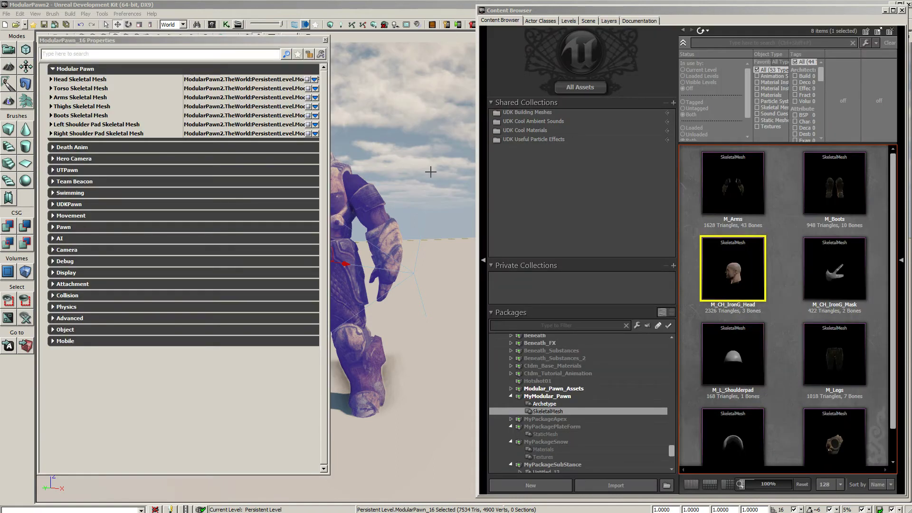
Examine the skeletal mesh settings of the pawn's Torso Skeletal Mesh and its Parent Anim Component, then collapse the torso entry
left_click_drag(430, 171, 406, 190)
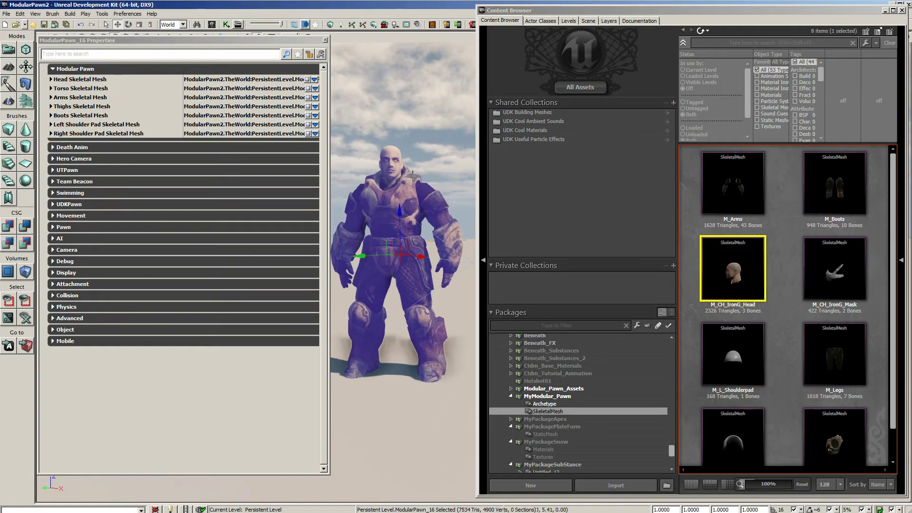
left_click(51, 88)
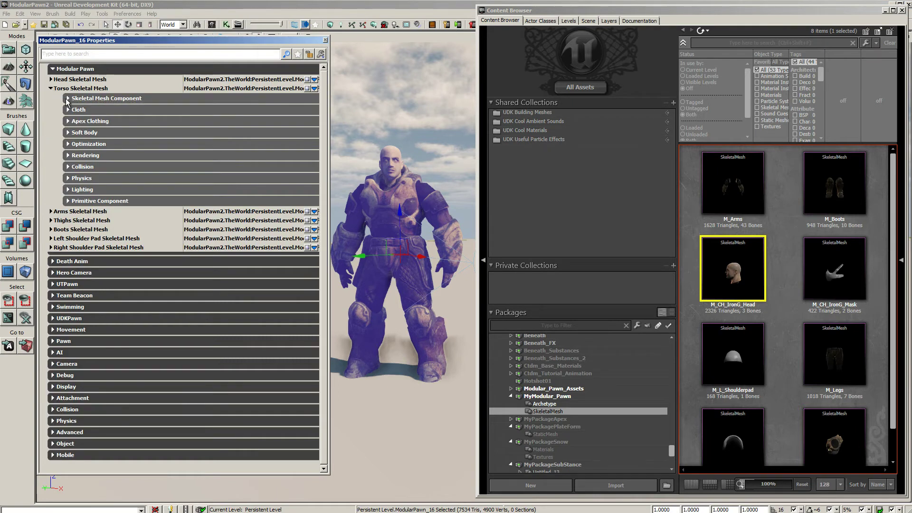
left_click(68, 98)
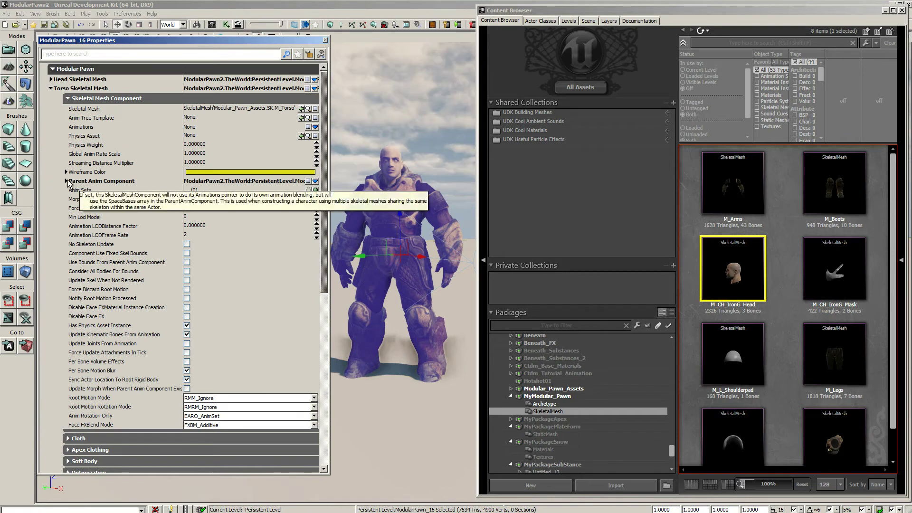
left_click(67, 181)
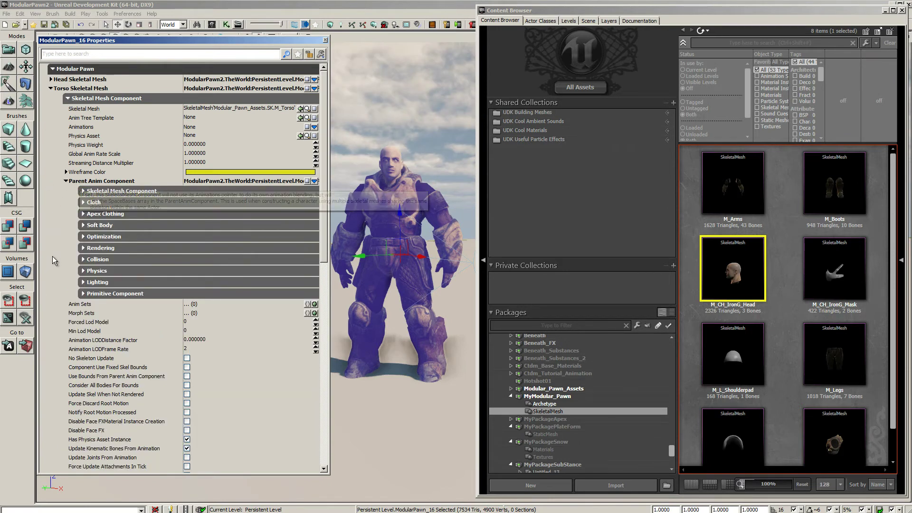
left_click(84, 191)
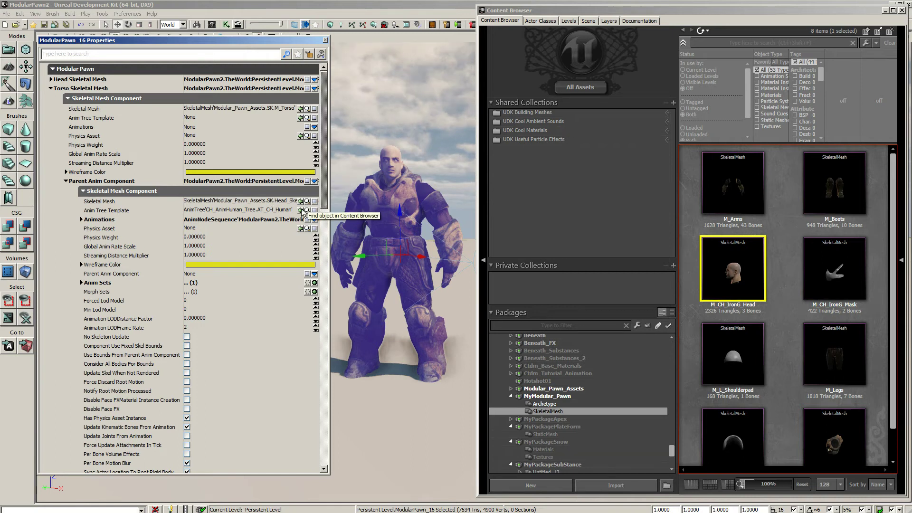
left_click(52, 89)
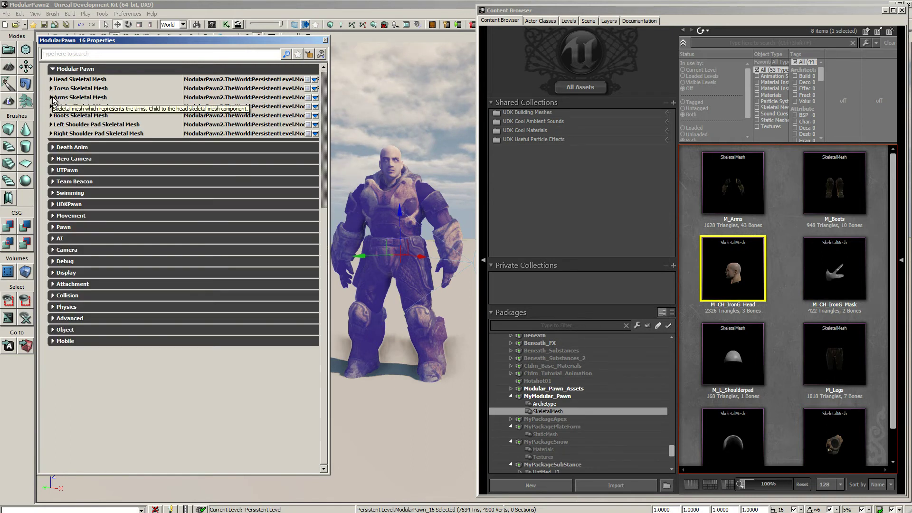
Examine the skeletal mesh settings of the pawn's Arms Skeletal Mesh and its Parent Anim Component
left_click(51, 97)
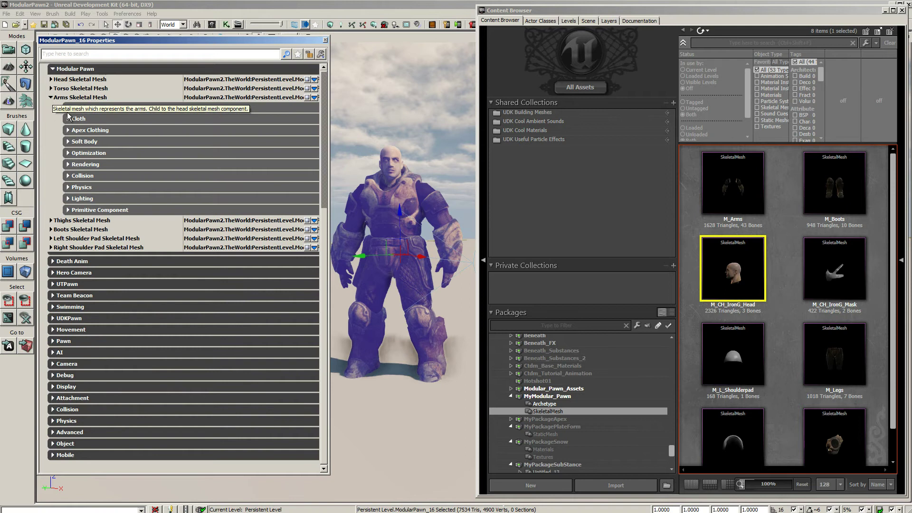
left_click(68, 107)
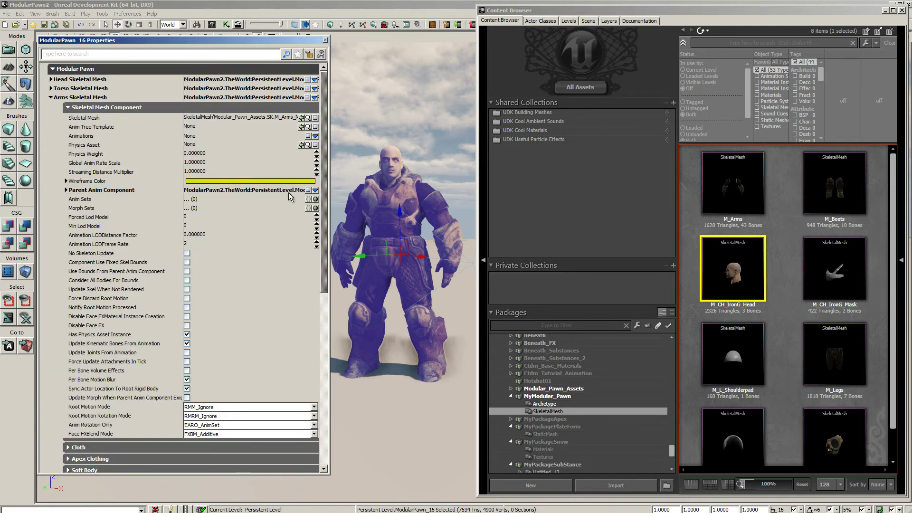
left_click(65, 189)
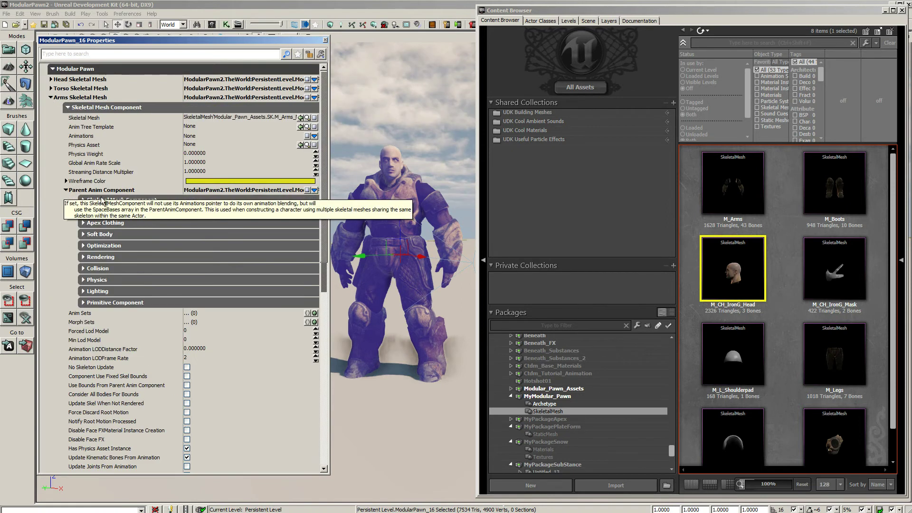
left_click(83, 200)
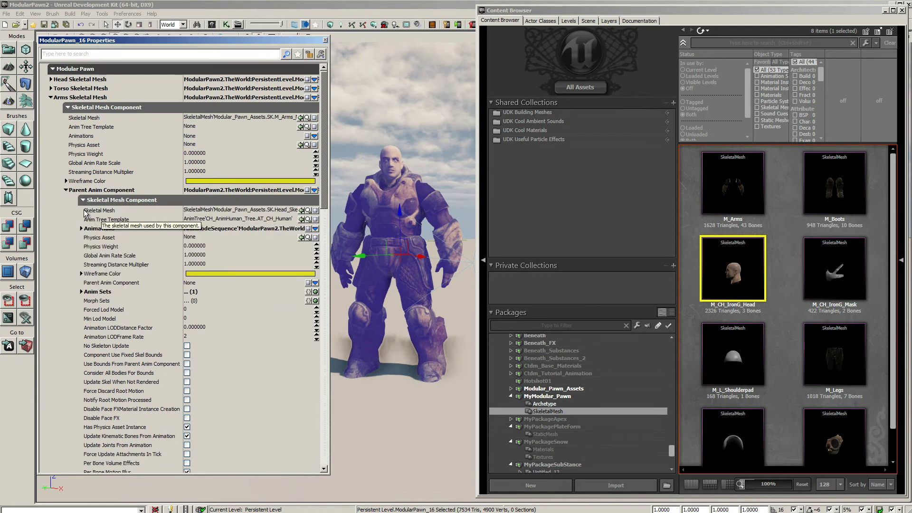
mouse_move(54, 130)
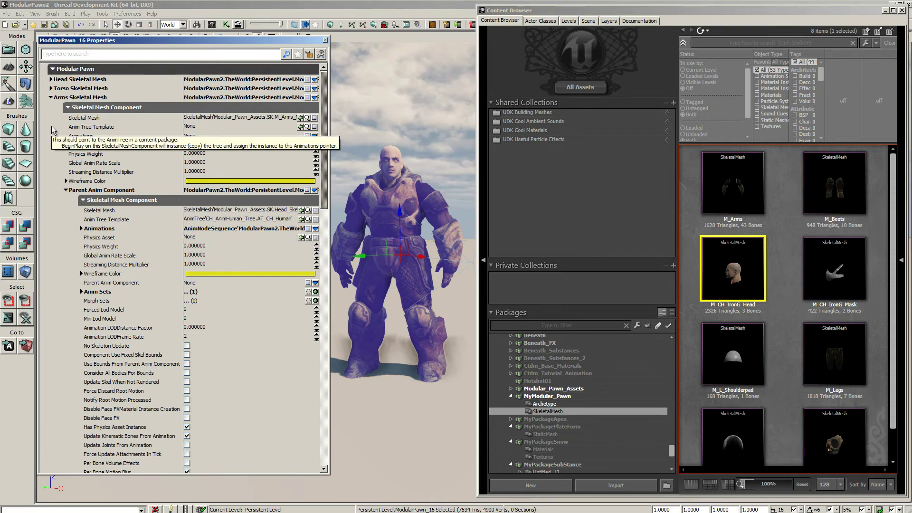
Examine the head mesh's anim set and its Anim Node Sequence name and playback settings, then close the pawn's properties
left_click(324, 40)
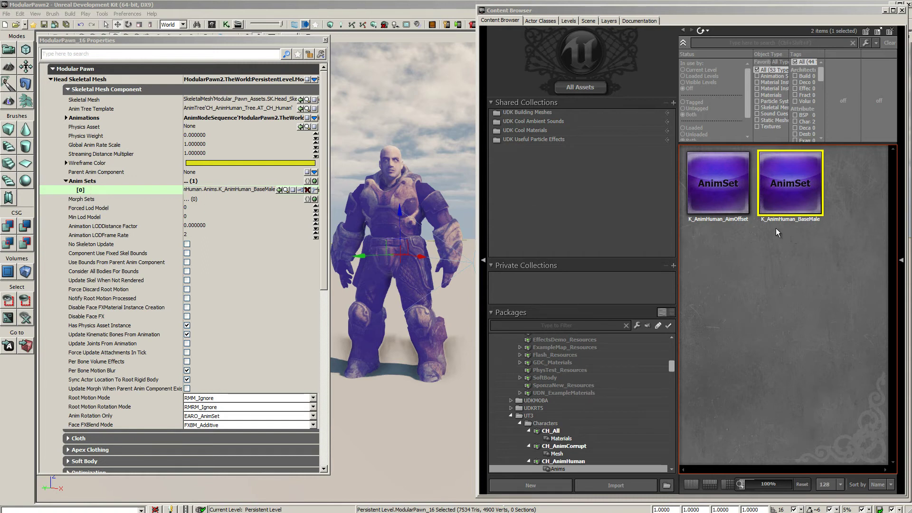
mouse_move(796, 189)
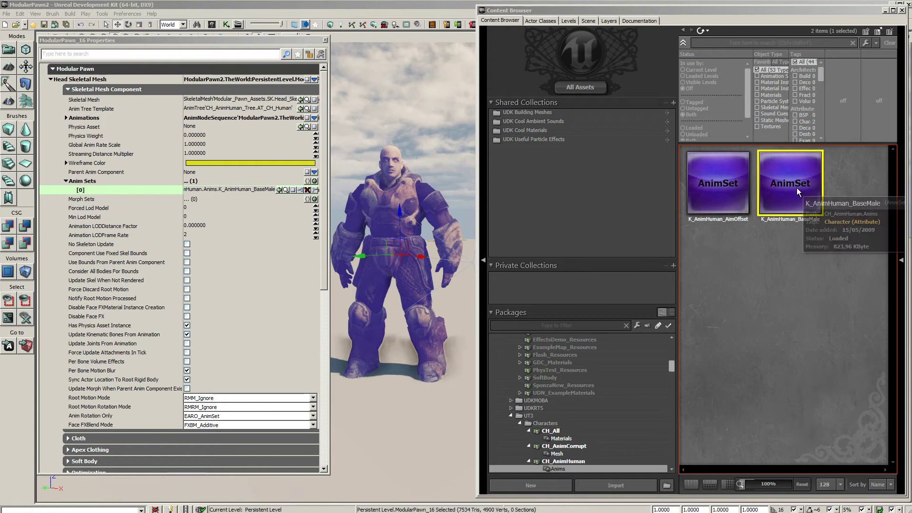
left_click(66, 118)
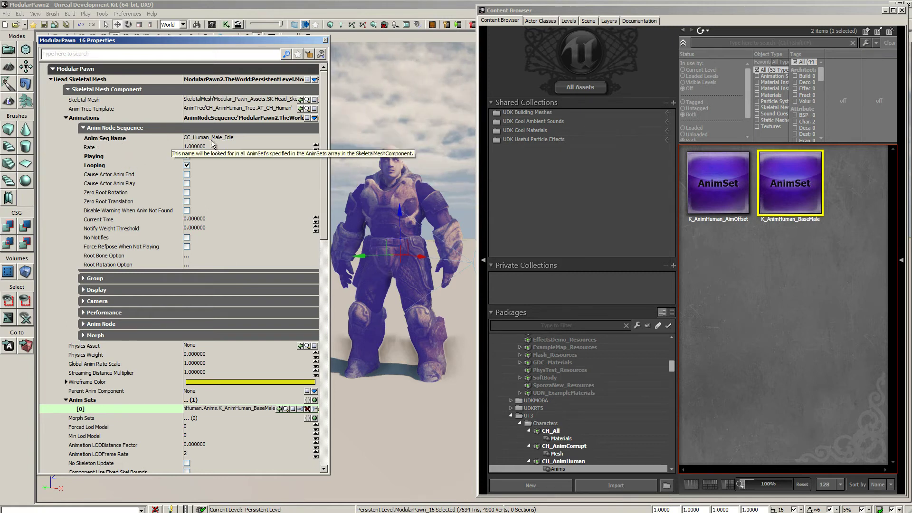
left_click(255, 139)
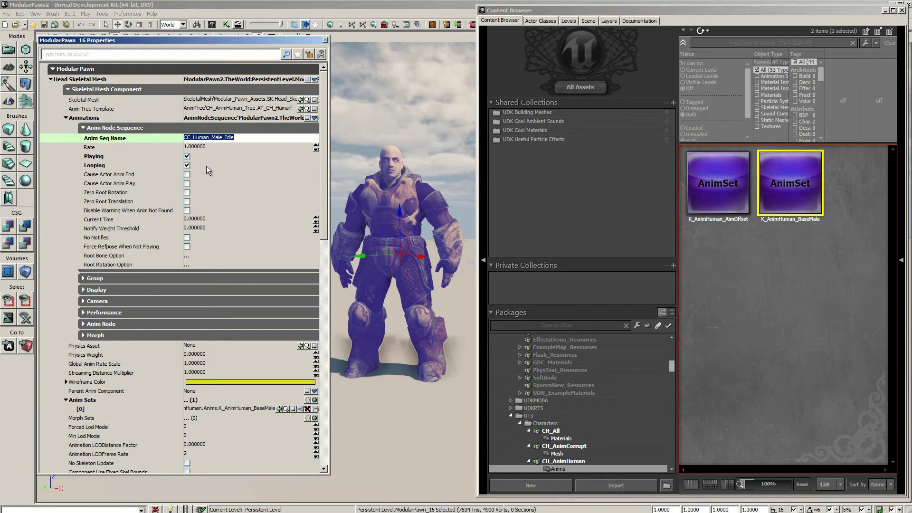
left_click(325, 40)
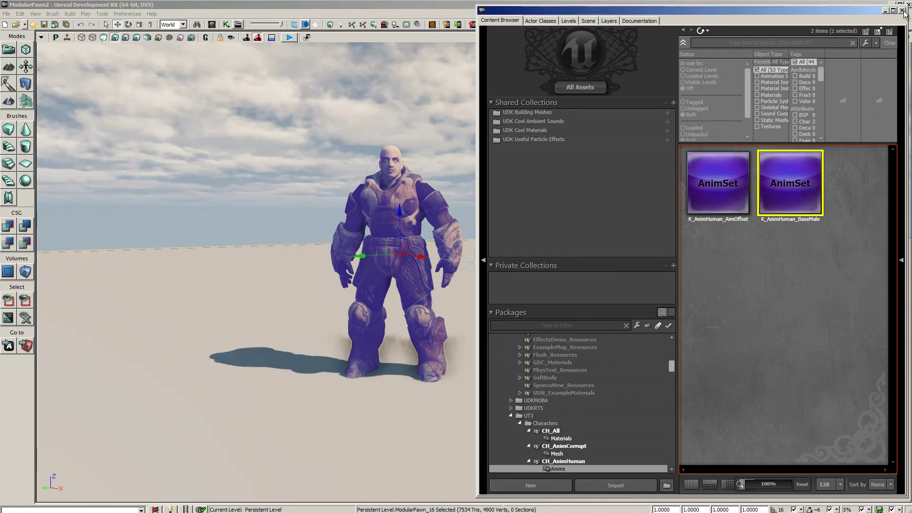
Close the Content Browser and play the level in the editor, backing away to observe the pawn's idle animation
left_click(902, 10)
scroll(624, 272, "up", 3)
scroll(623, 272, "up", 4)
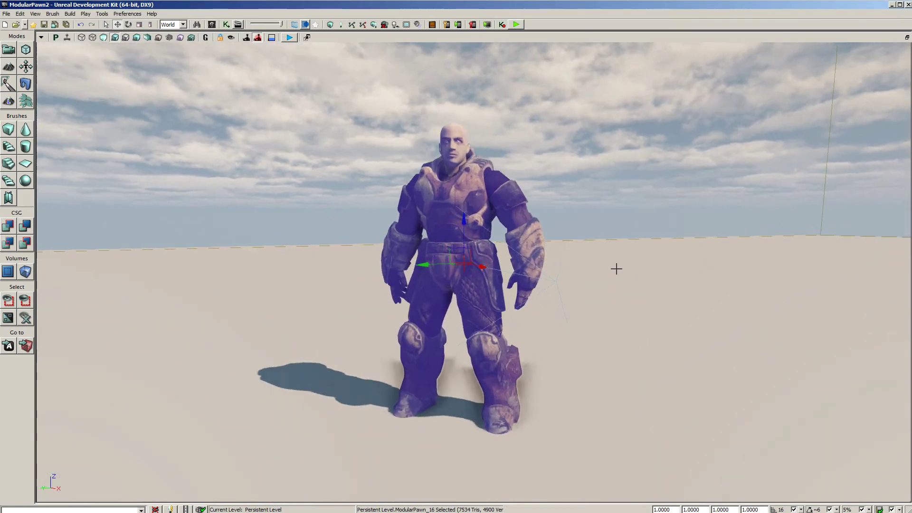
left_click(517, 25)
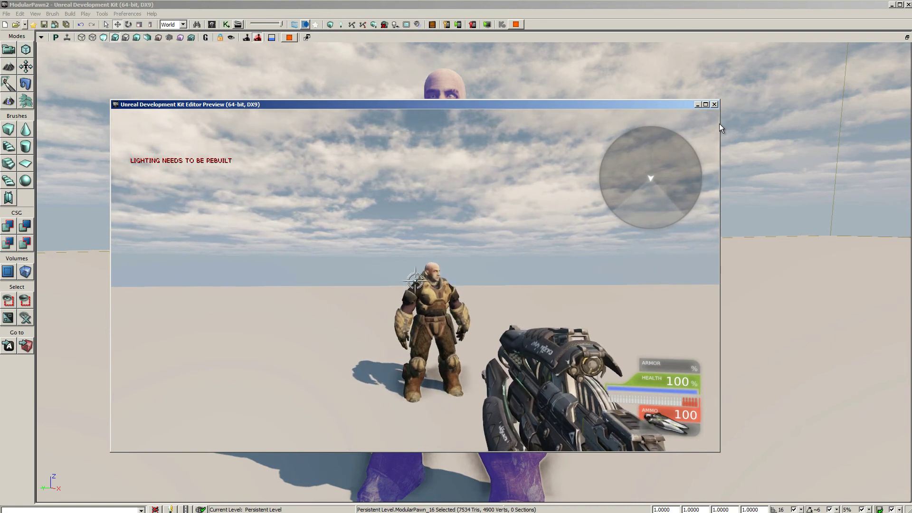
key("s")
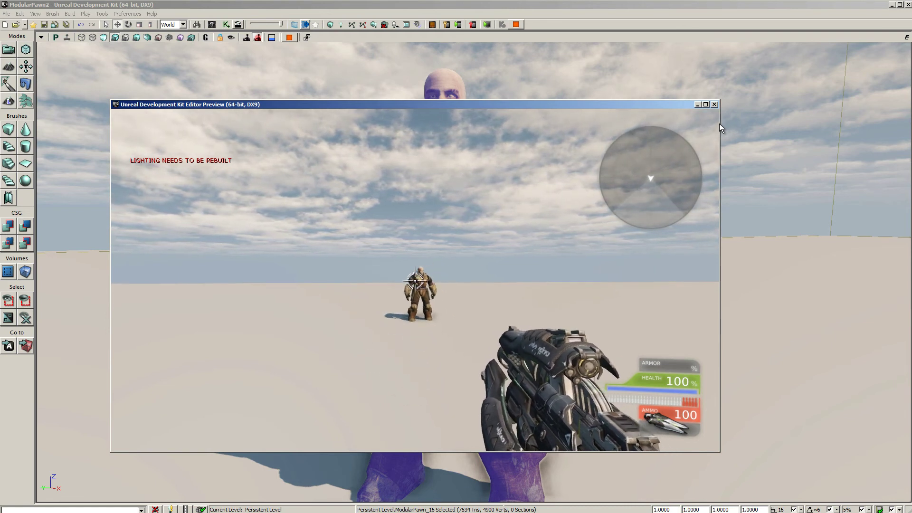
left_click(719, 126)
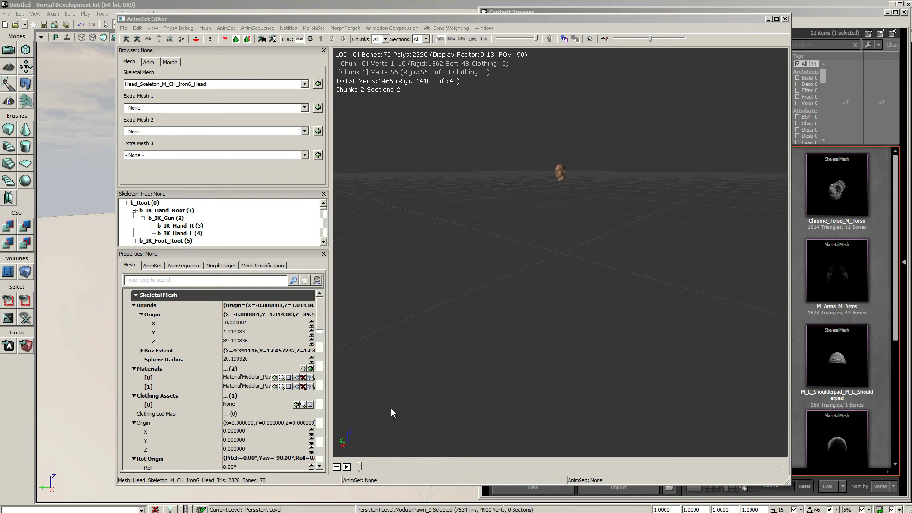
Close the AnimSet Editor and the Content Browser, bringing the modular pawn into full view
left_click(785, 18)
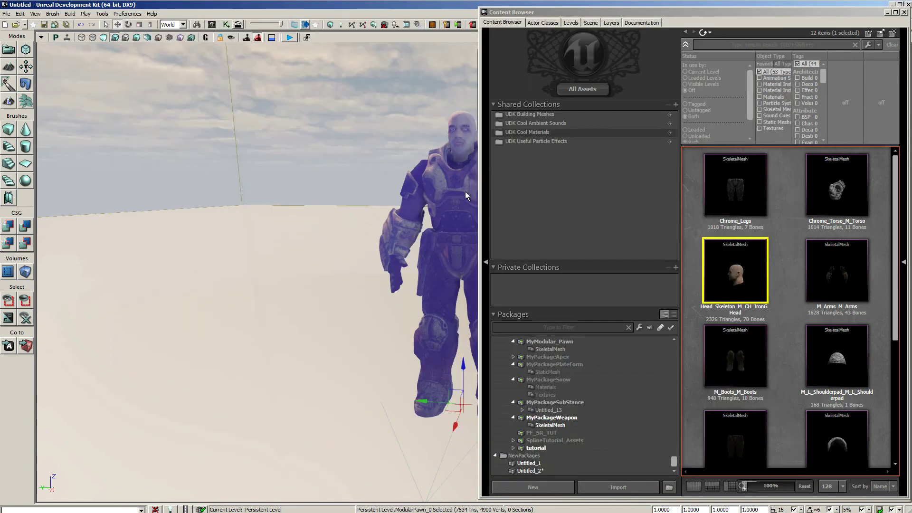
mouse_move(311, 326)
left_mouse_down()
mouse_move(328, 330)
mouse_move(328, 319)
left_mouse_up()
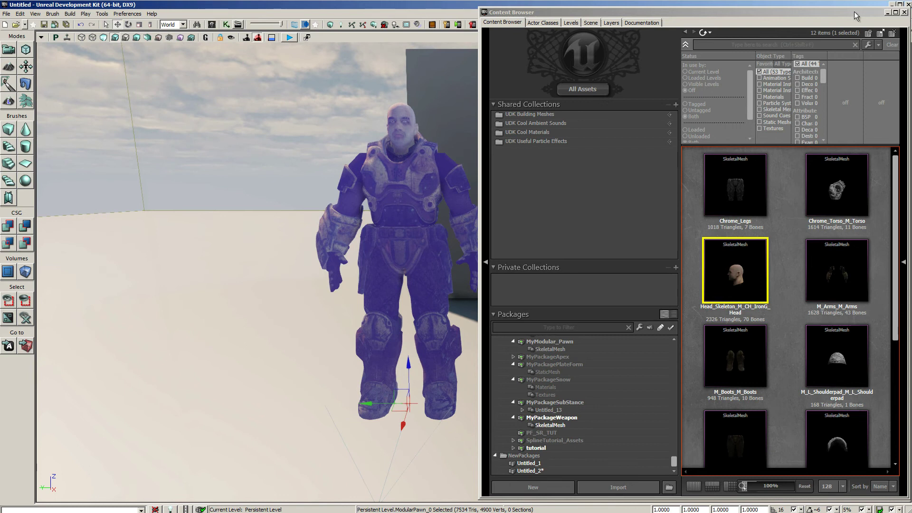
left_click(906, 13)
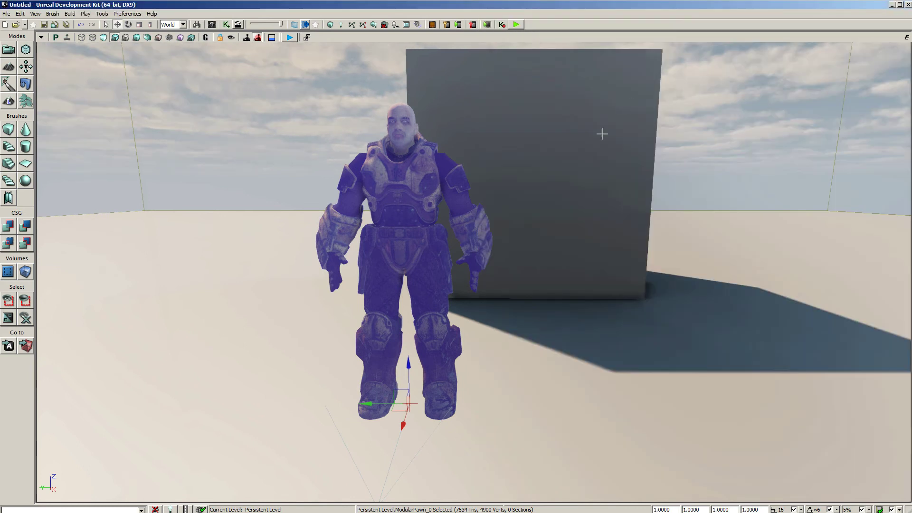
Set the Translation Z of the pawn's Head Skeletal Mesh to -49 in its Primitive Component settings
double_click(413, 180)
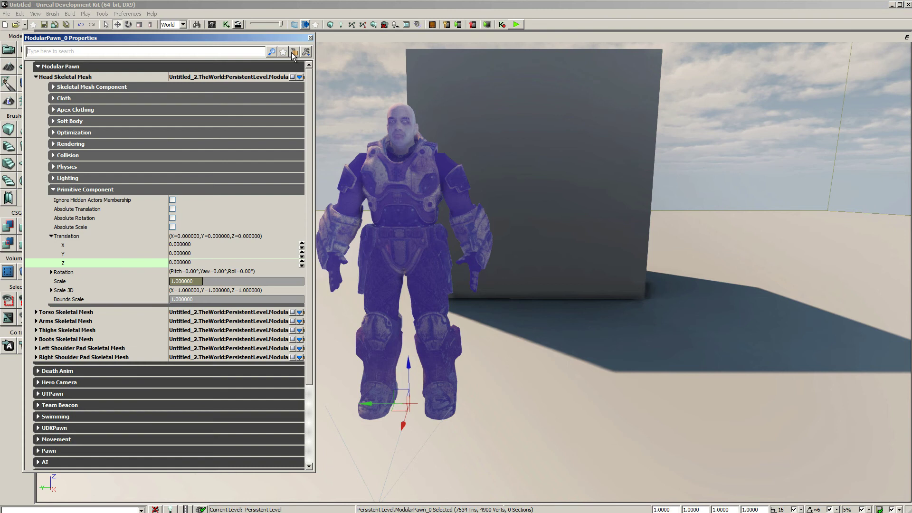
mouse_move(423, 271)
left_mouse_down()
mouse_move(409, 289)
mouse_move(423, 260)
left_mouse_up()
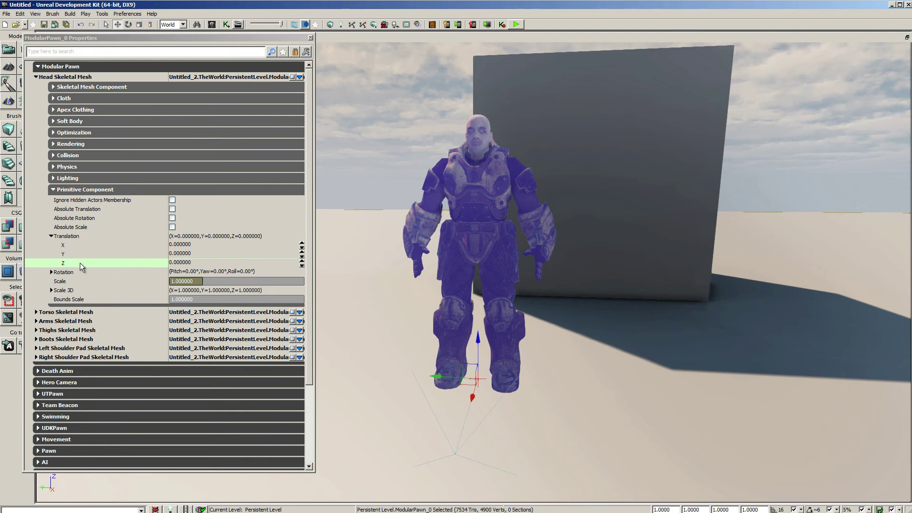
left_click(195, 263)
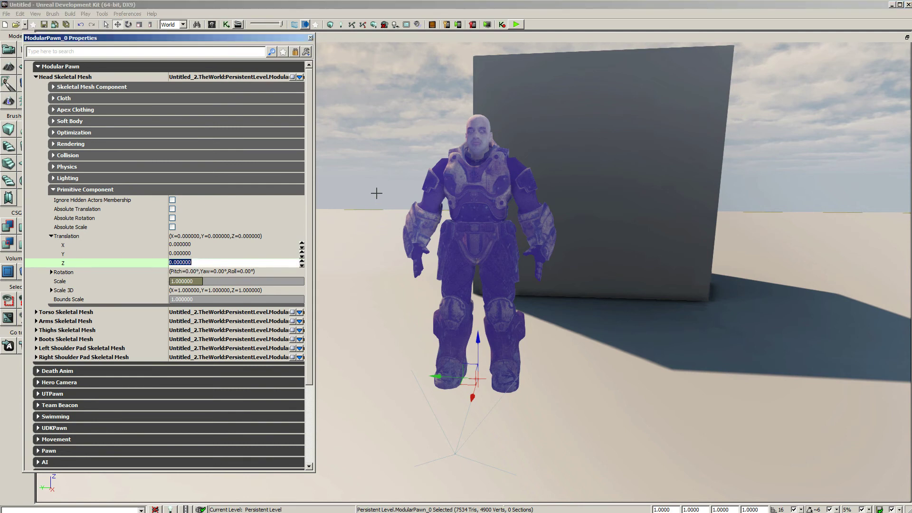
type("-49")
key("Return")
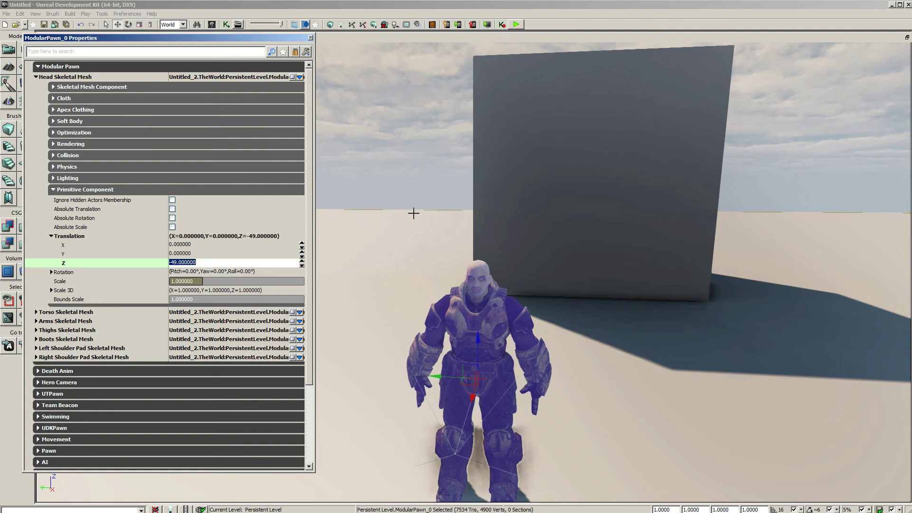
left_click_drag(631, 370, 623, 373)
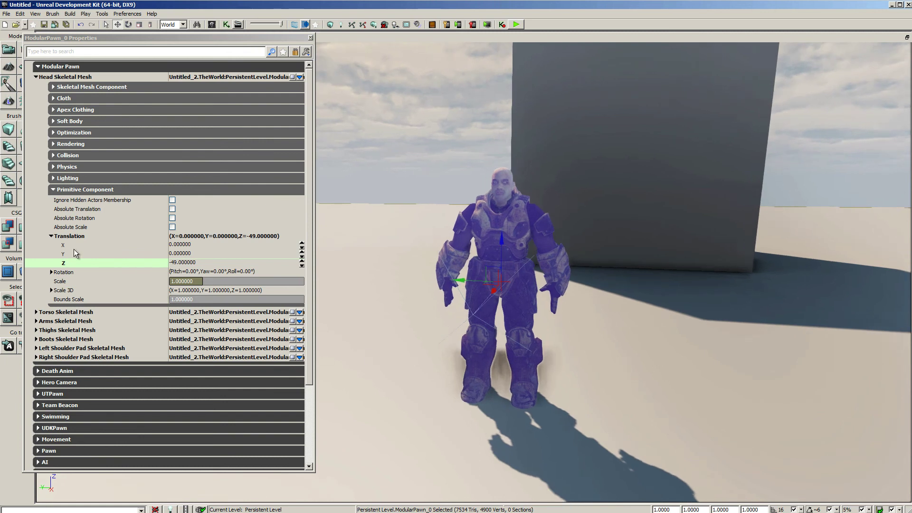
Try a Yaw rotation of 270° on the Head Skeletal Mesh, then reset it to 0
left_click(51, 272)
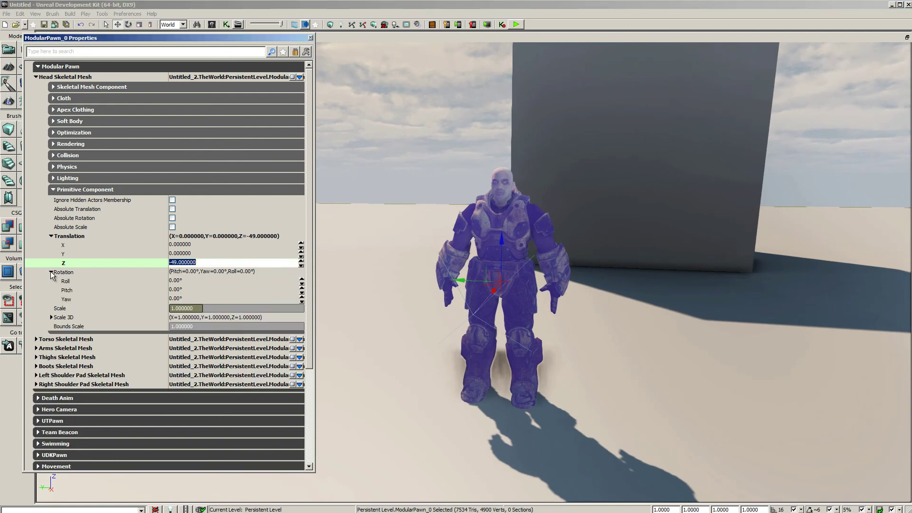
left_click(192, 298)
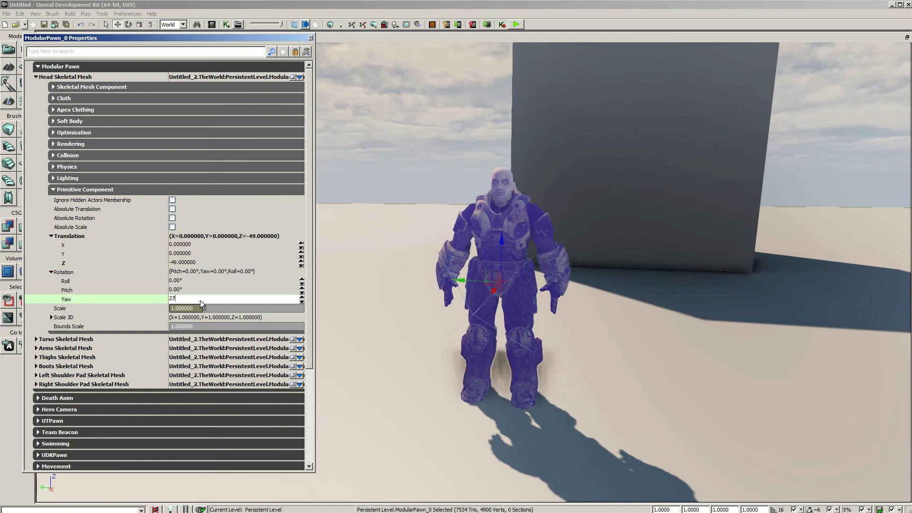
key("Return")
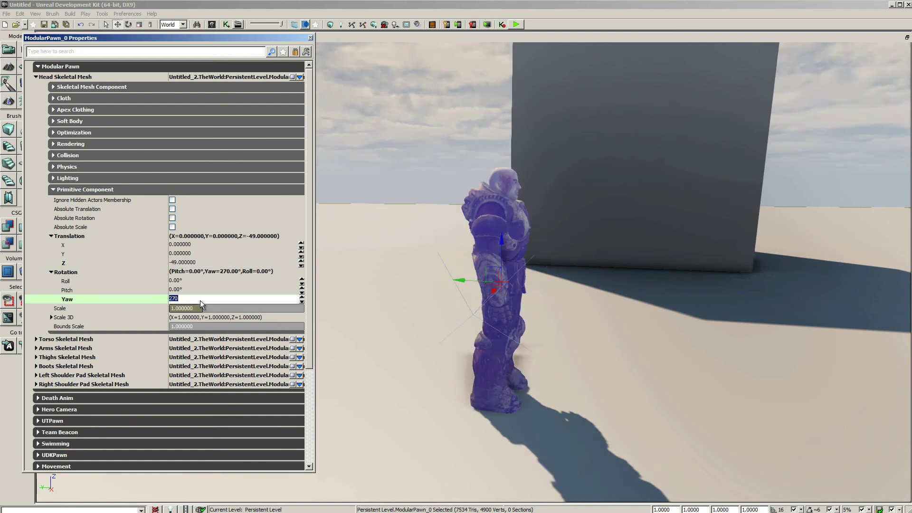
key("Return")
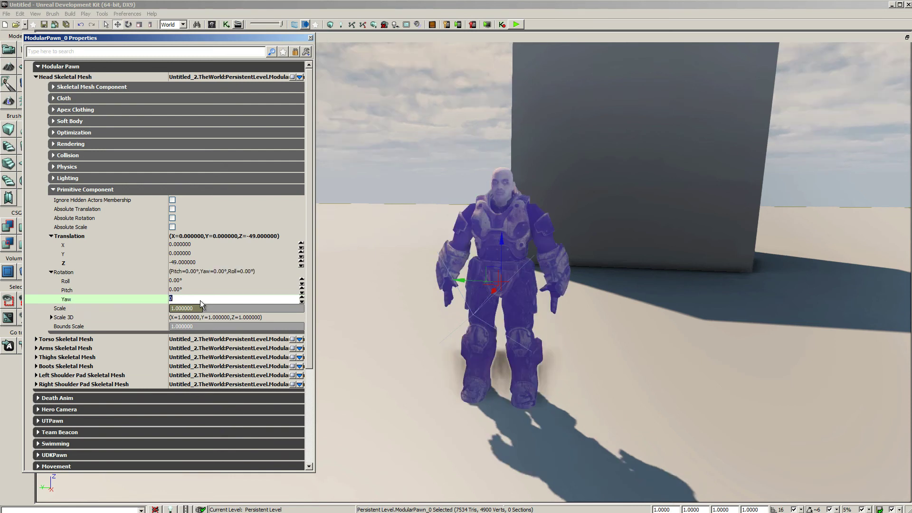
Close the pawn's properties, play the level and walk up to the pawn to inspect it, then end the preview
left_click(311, 37)
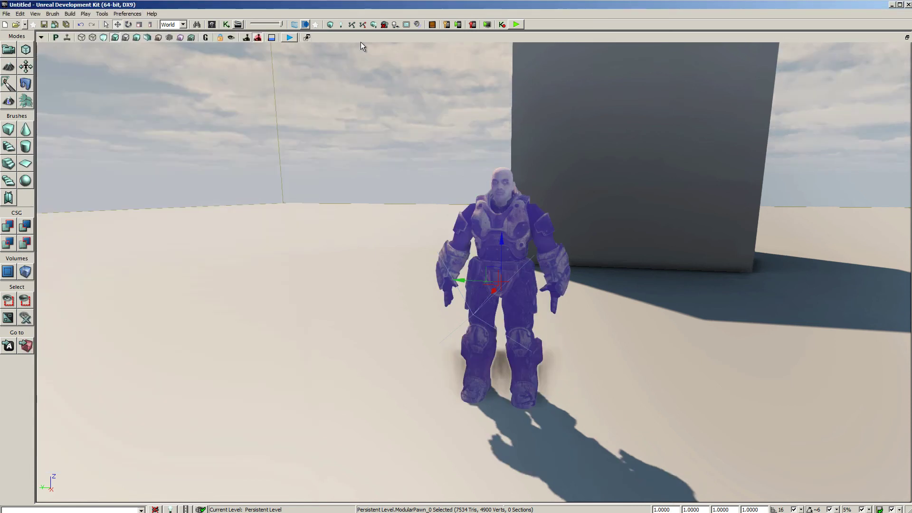
left_click(518, 25)
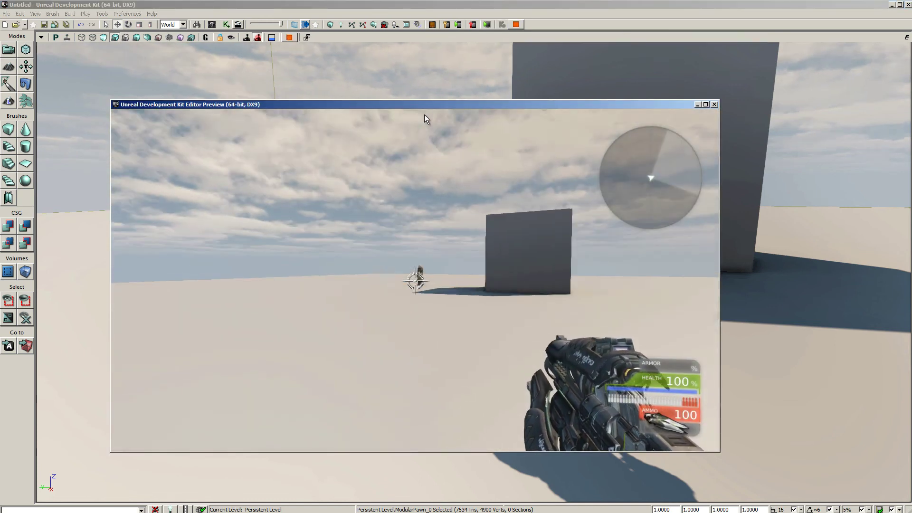
left_click(425, 115)
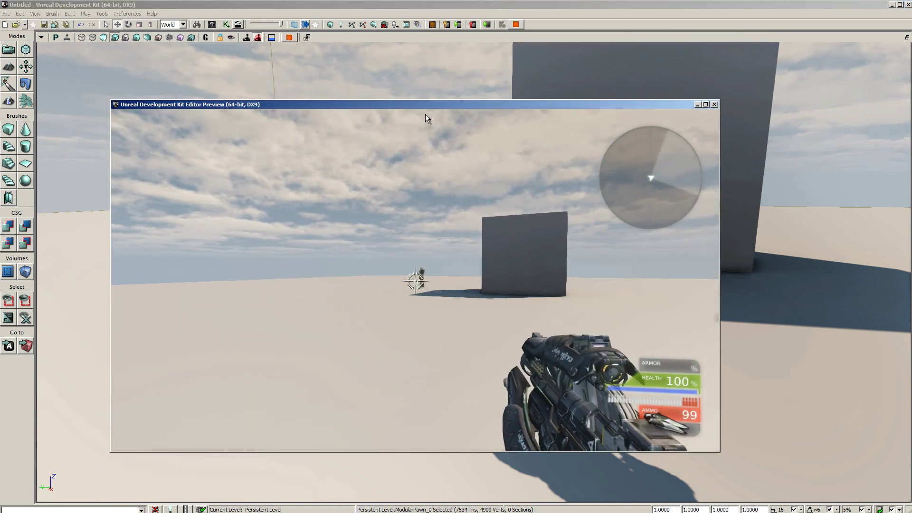
key("w")
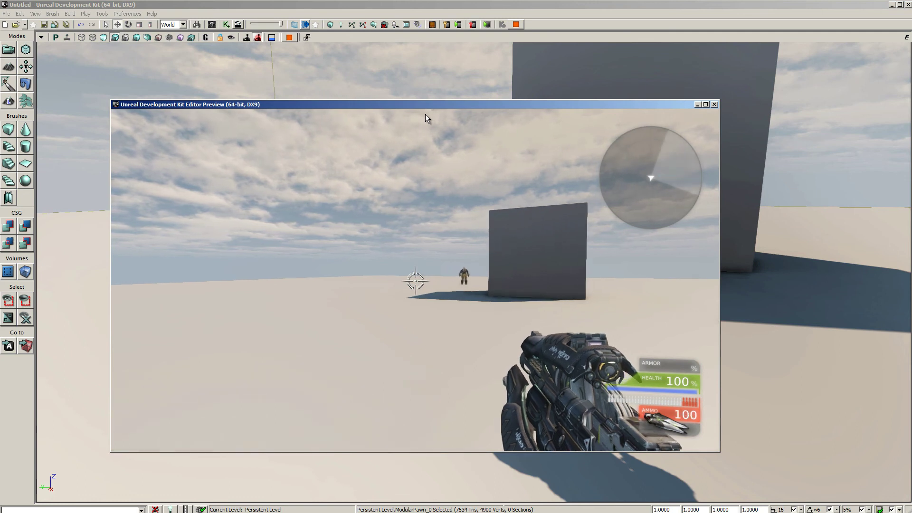
key("w")
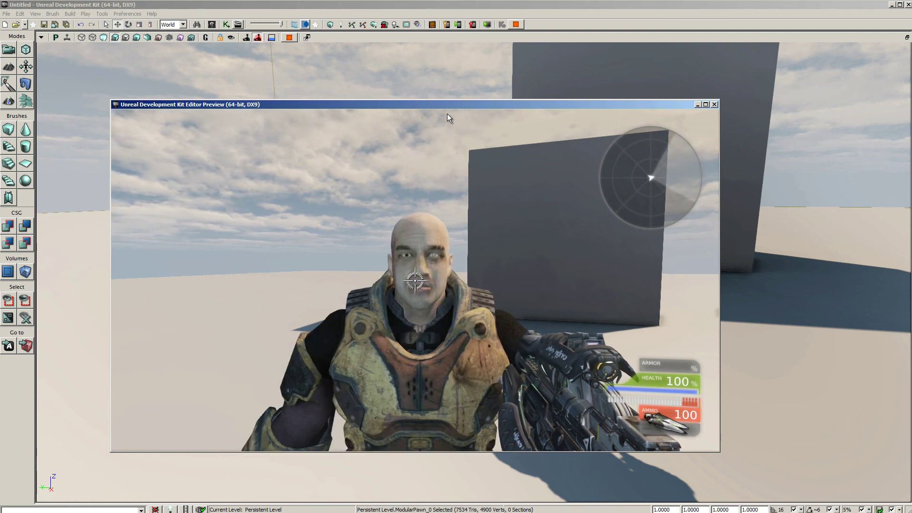
key("Escape")
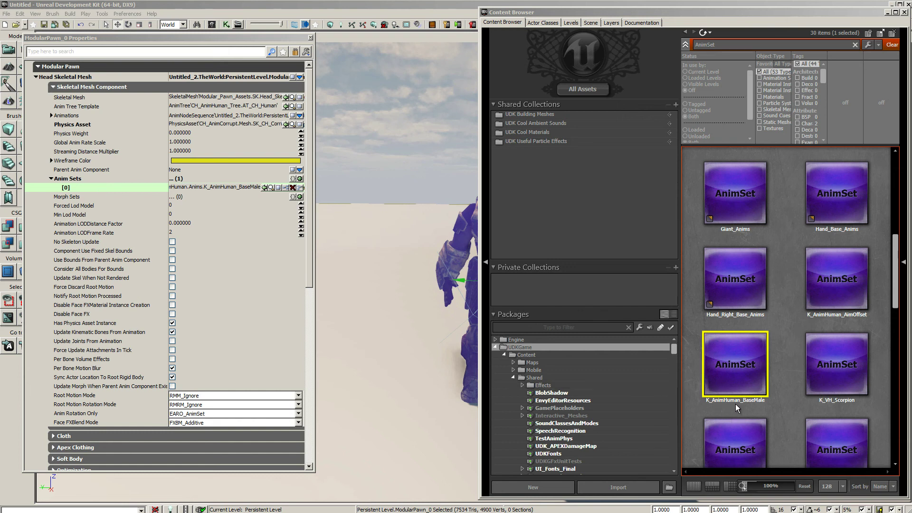
Enable Playing and Looping in the Anim Node Sequence of the Head Skeletal Mesh's Animations
mouse_move(755, 336)
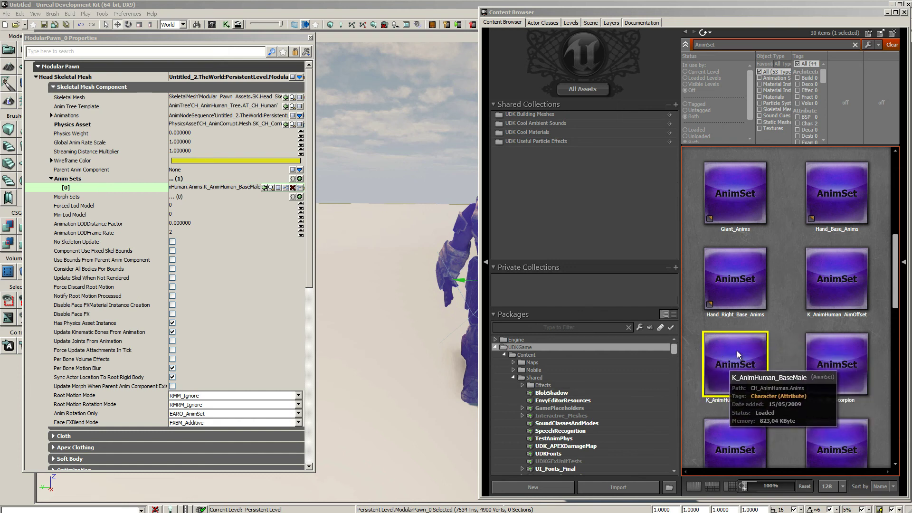
left_click(51, 115)
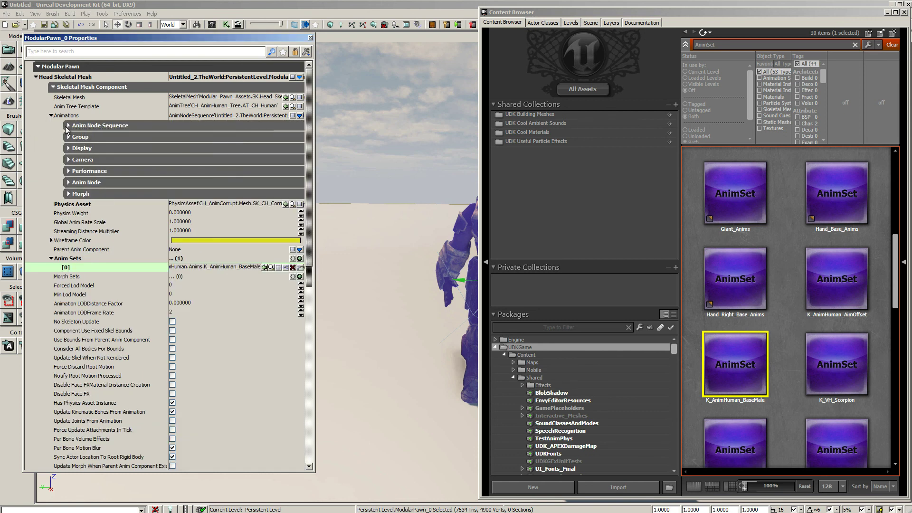
left_click(68, 125)
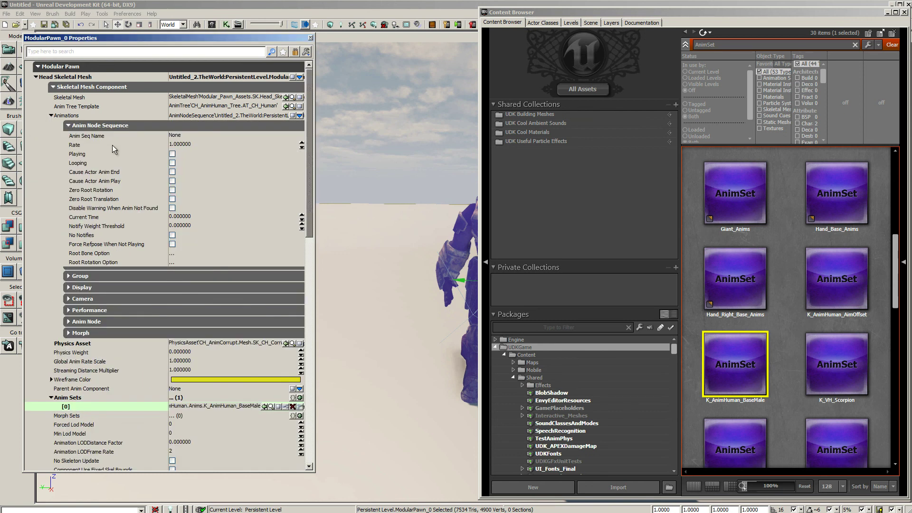
left_click(172, 154)
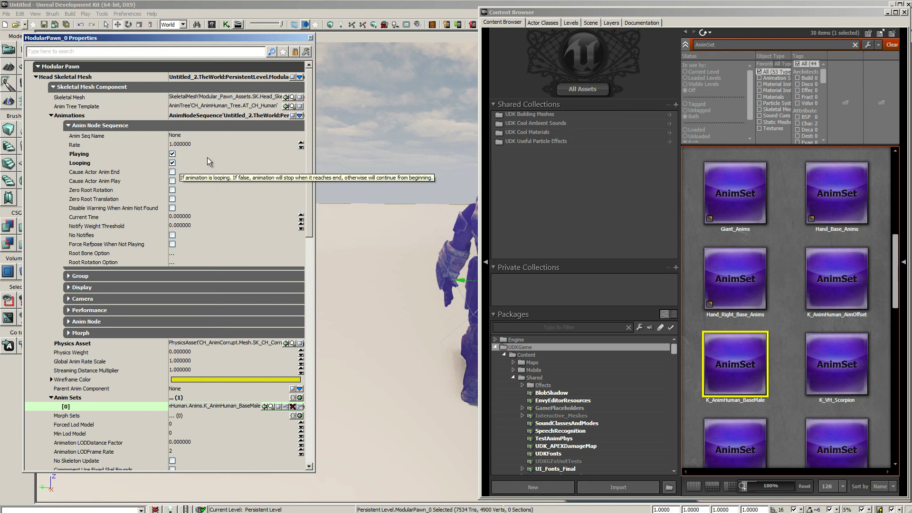
Copy the name of the Run_Fwd_DPi sequence from the K_AnimHuman_BaseMale AnimSet in the AnimSet Editor, then close that editor
left_click(194, 135)
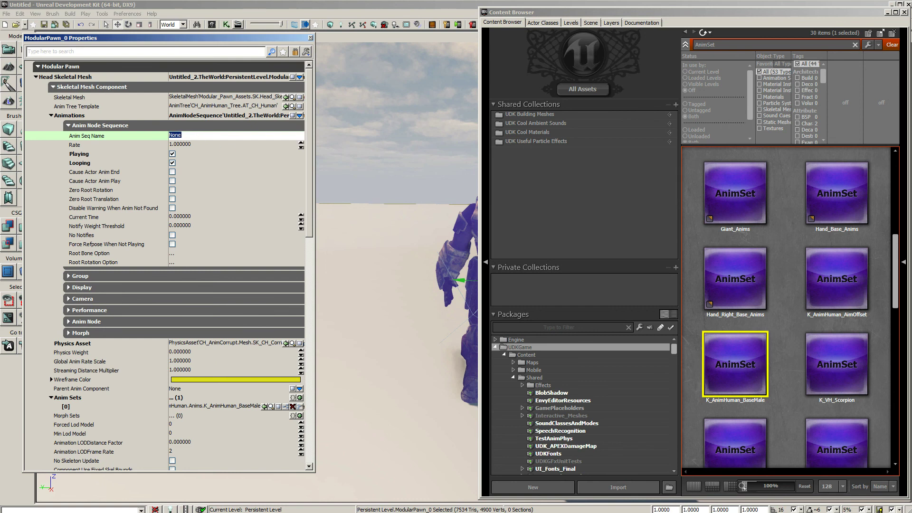
key("alt+Tab")
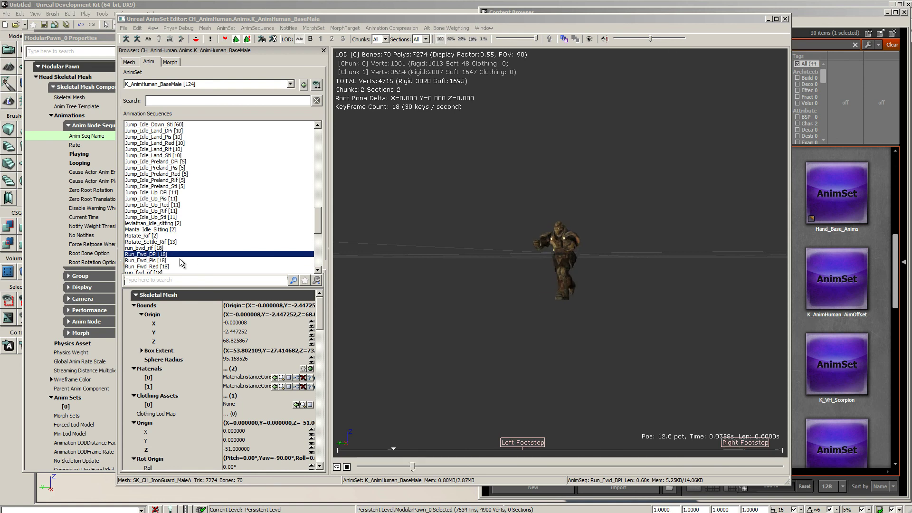
right_click(194, 253)
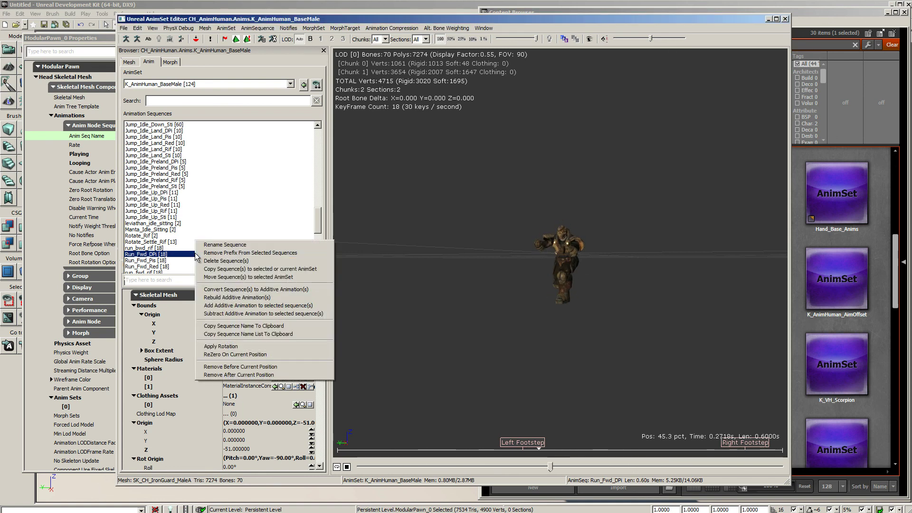
left_click(228, 328)
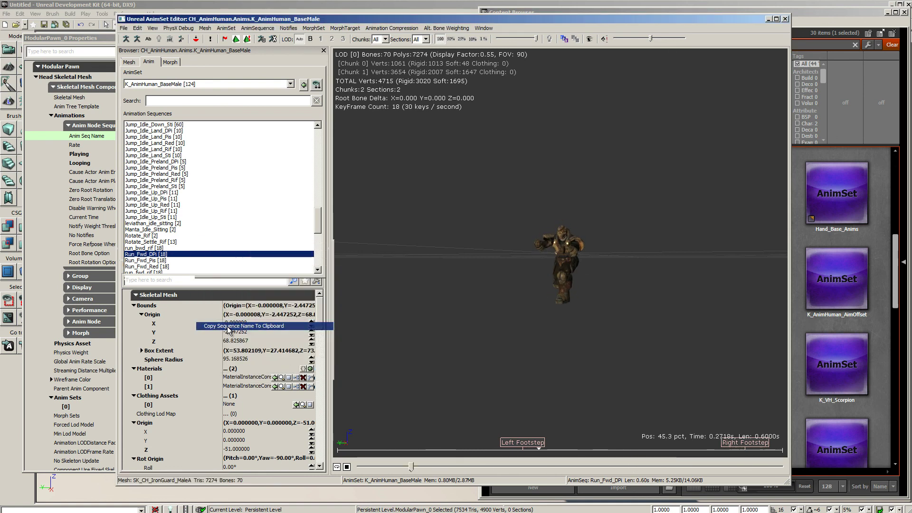
left_click(785, 19)
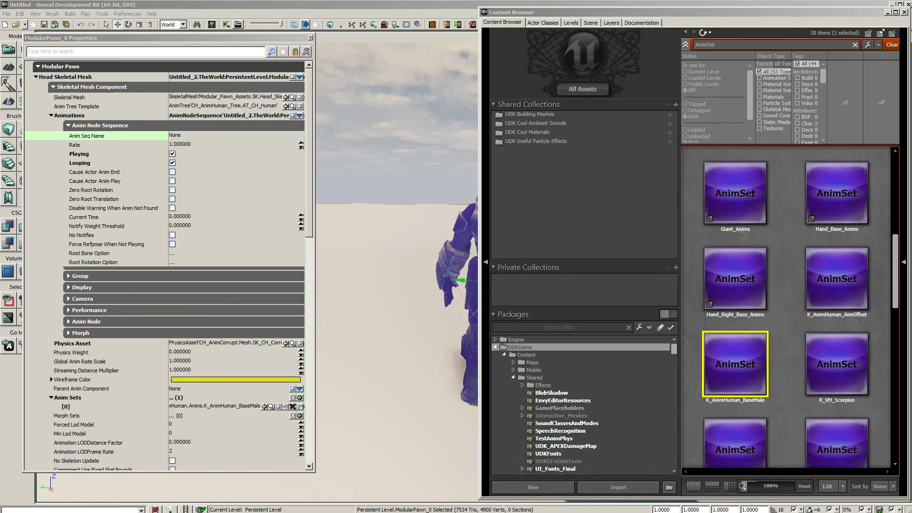
Paste Run_Fwd_DPi as the Anim Seq Name of the Head Skeletal Mesh's Anim Node Sequence and close the pawn's properties
left_click(187, 137)
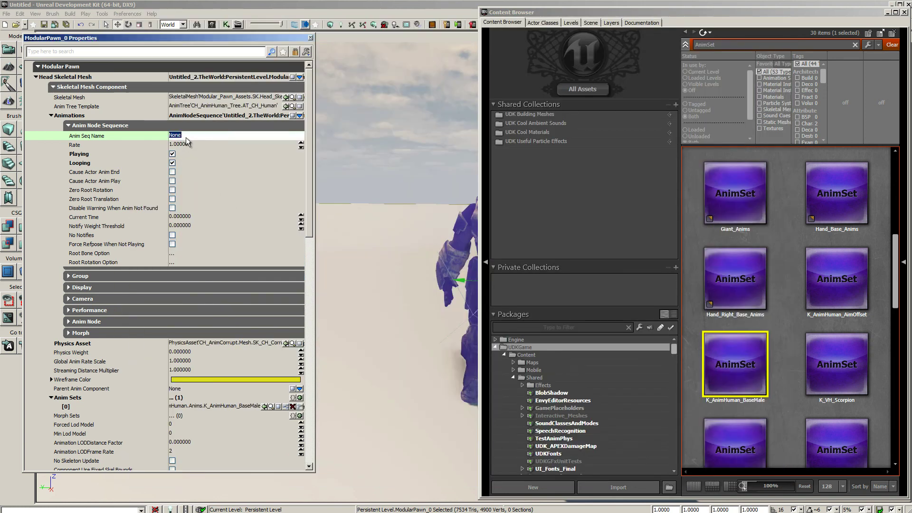
right_click(186, 138)
left_click(201, 171)
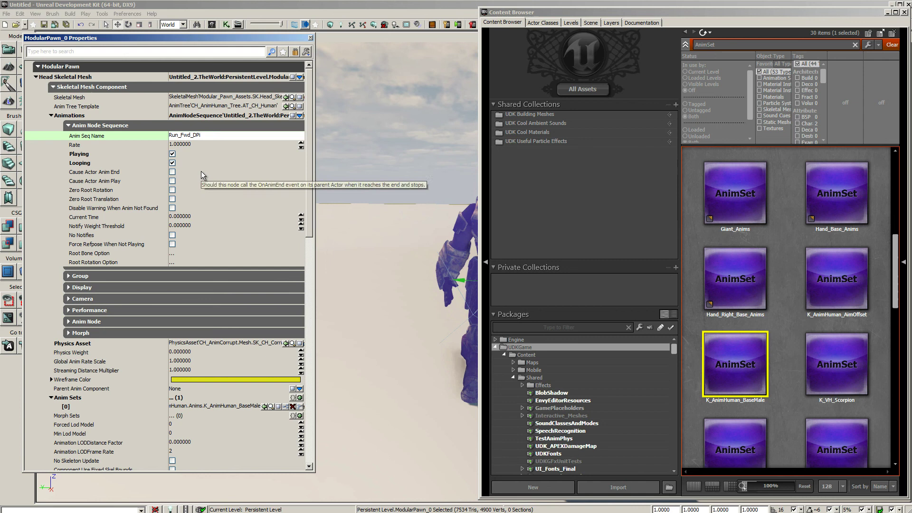
left_click(311, 38)
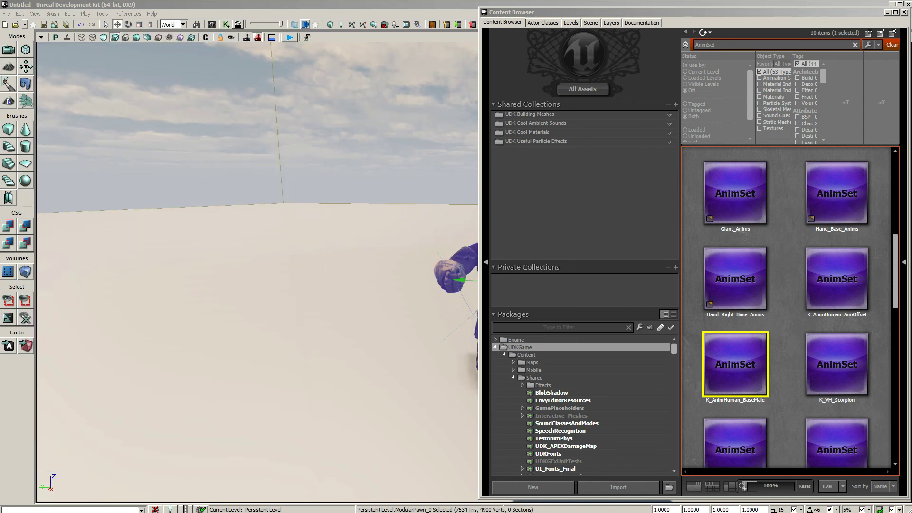
Close the Content Browser, play the level and walk toward the modular pawn to check its running animation
left_click(904, 13)
left_click(520, 24)
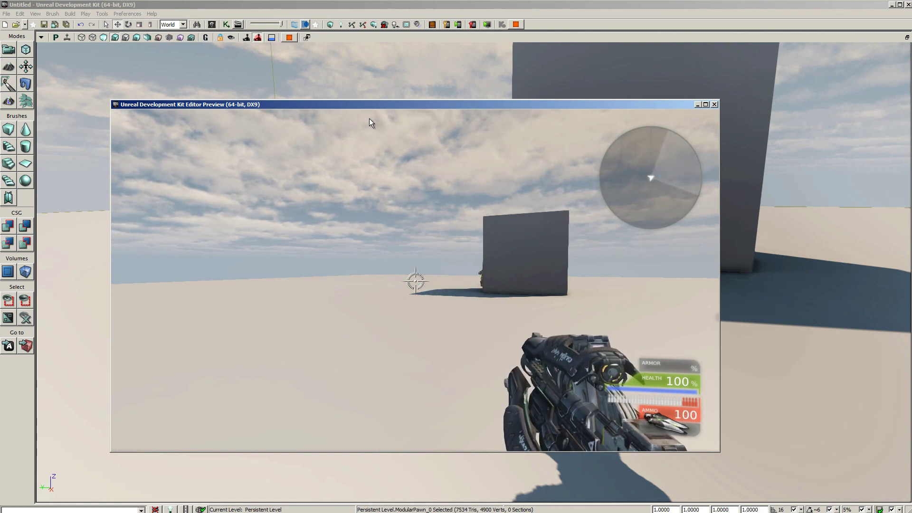
key("w")
key("a")
key("s")
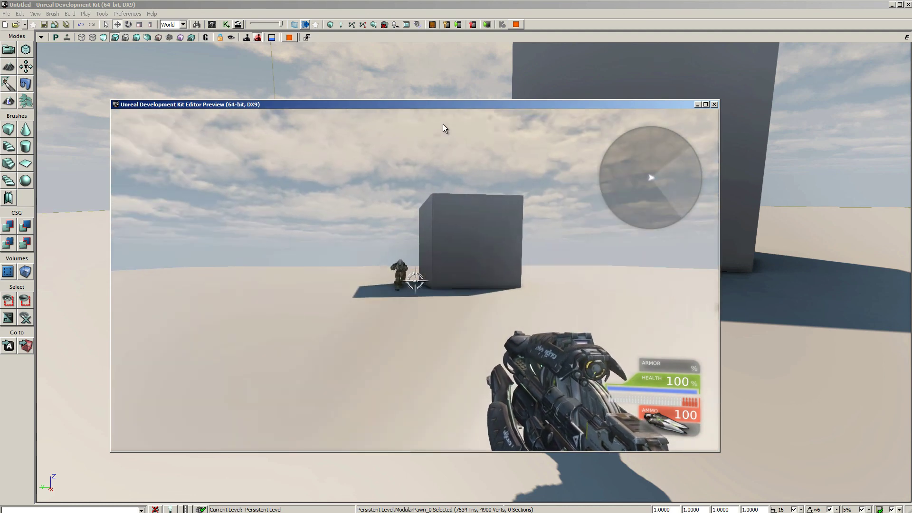